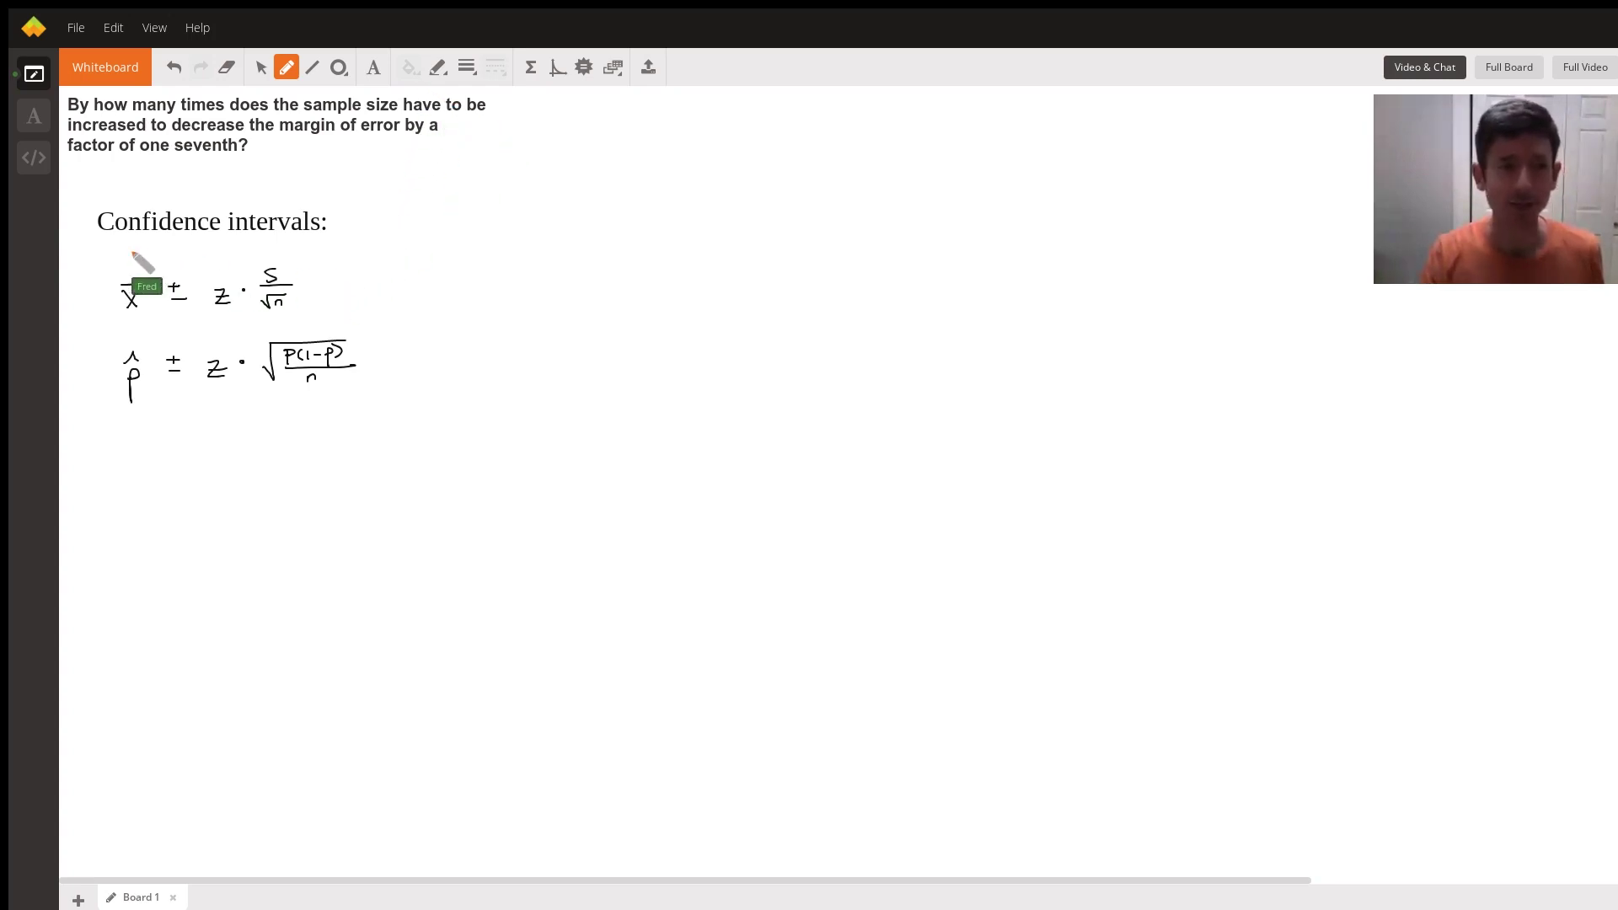
- Draw an orange freehand underline beneath the 'Confidence intervals:' heading
drag(105, 242, 305, 239)
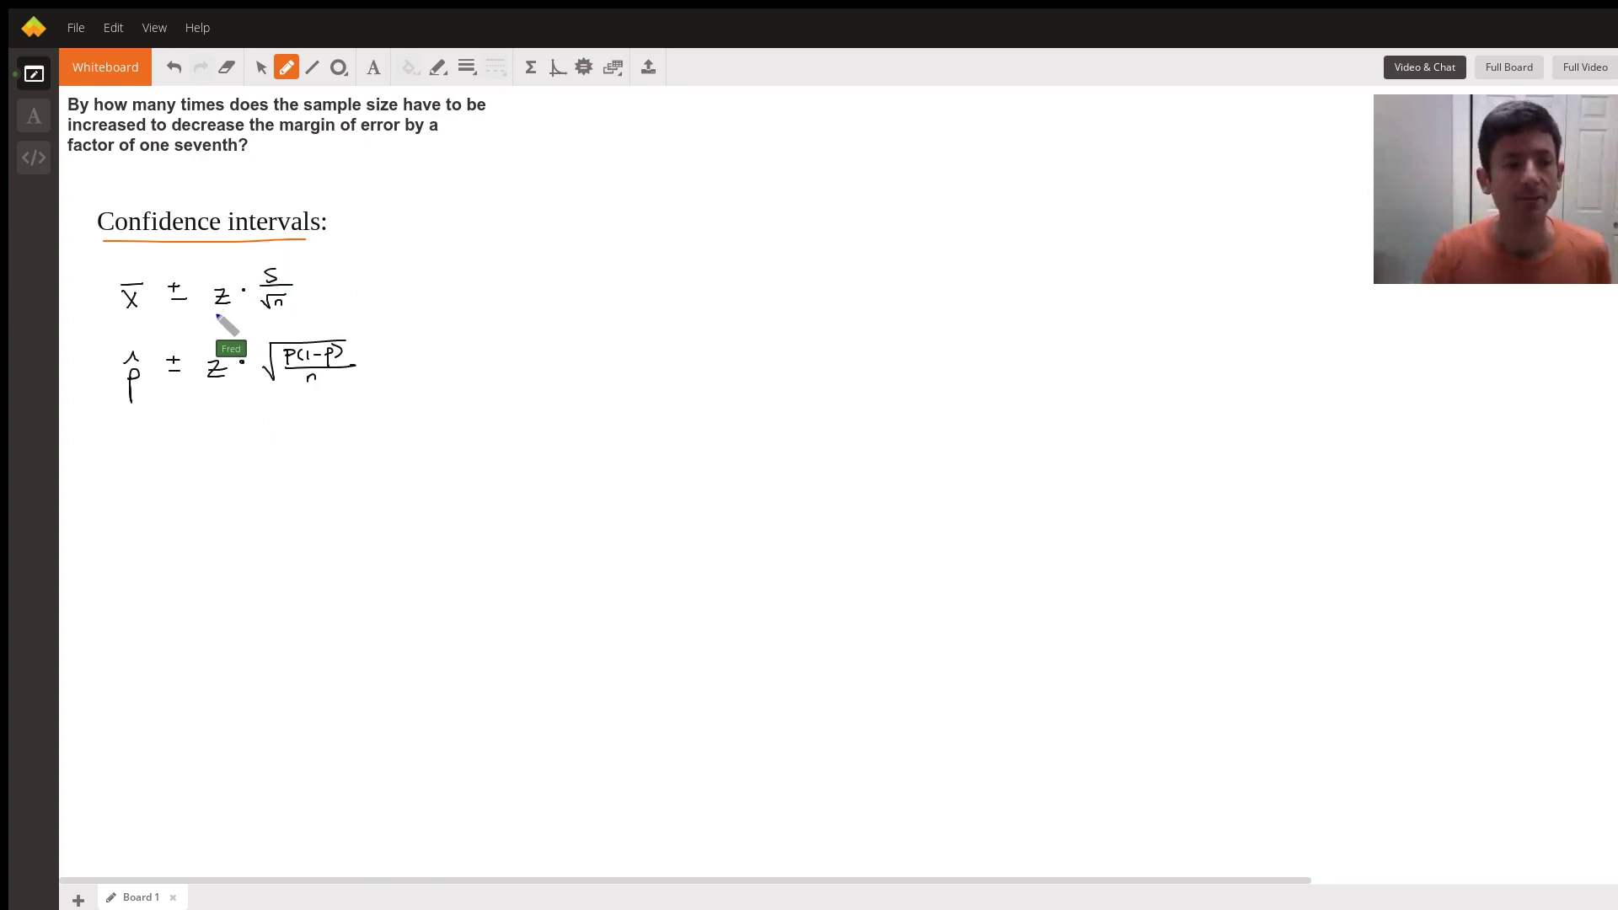
- Underline the error terms of the mean and proportion formulas in blue and label them 'margin of error'
drag(209, 315, 284, 313)
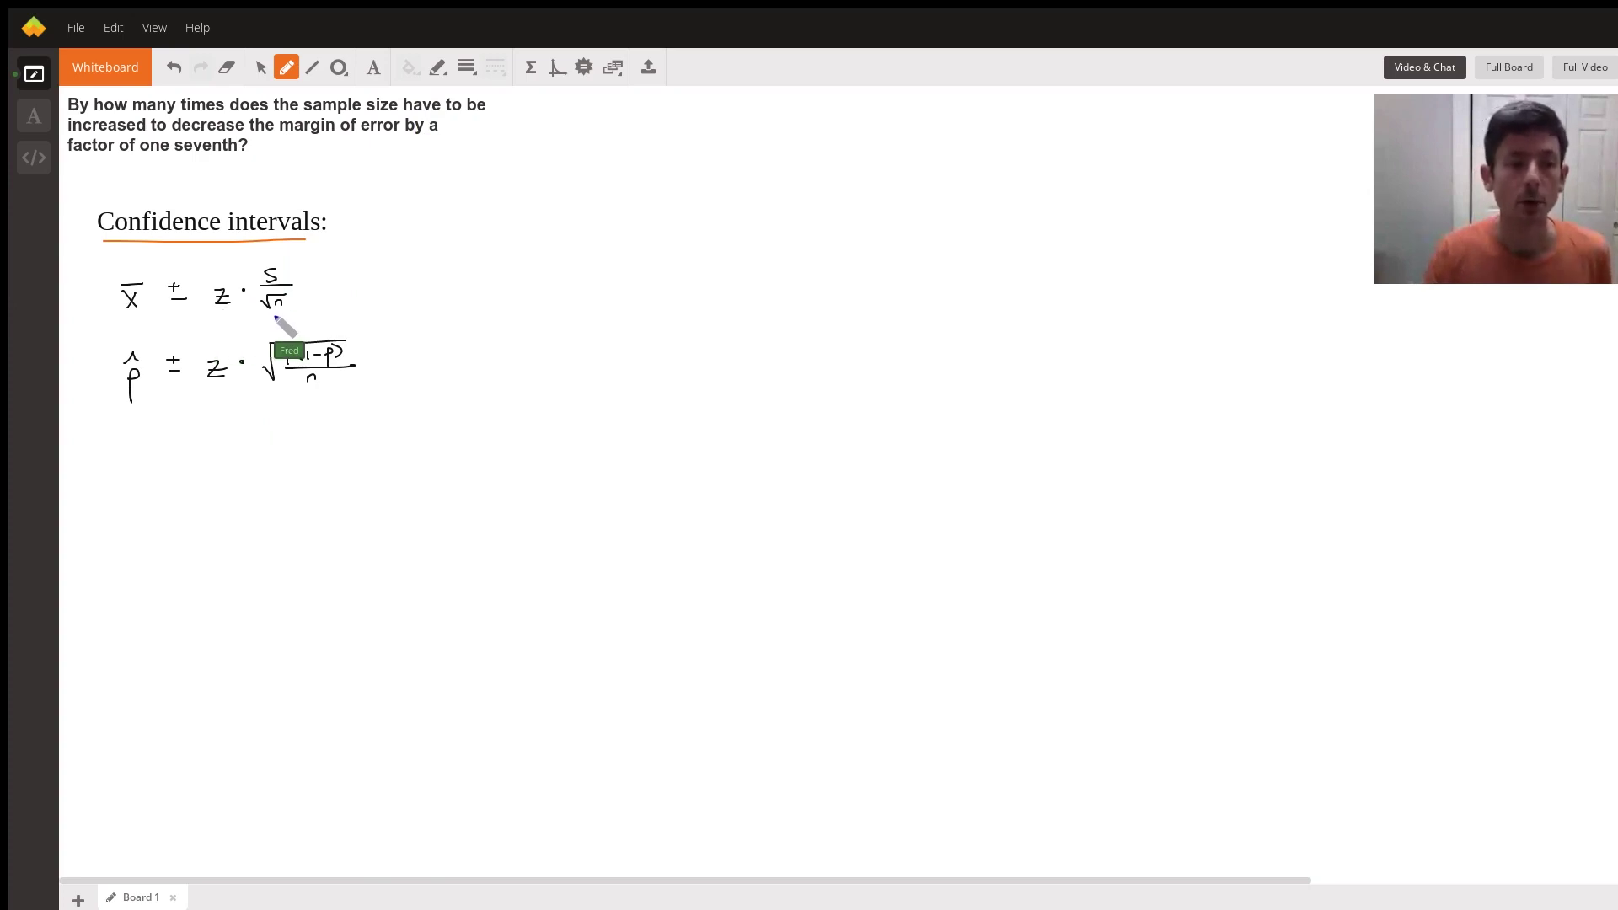
drag(211, 389, 348, 383)
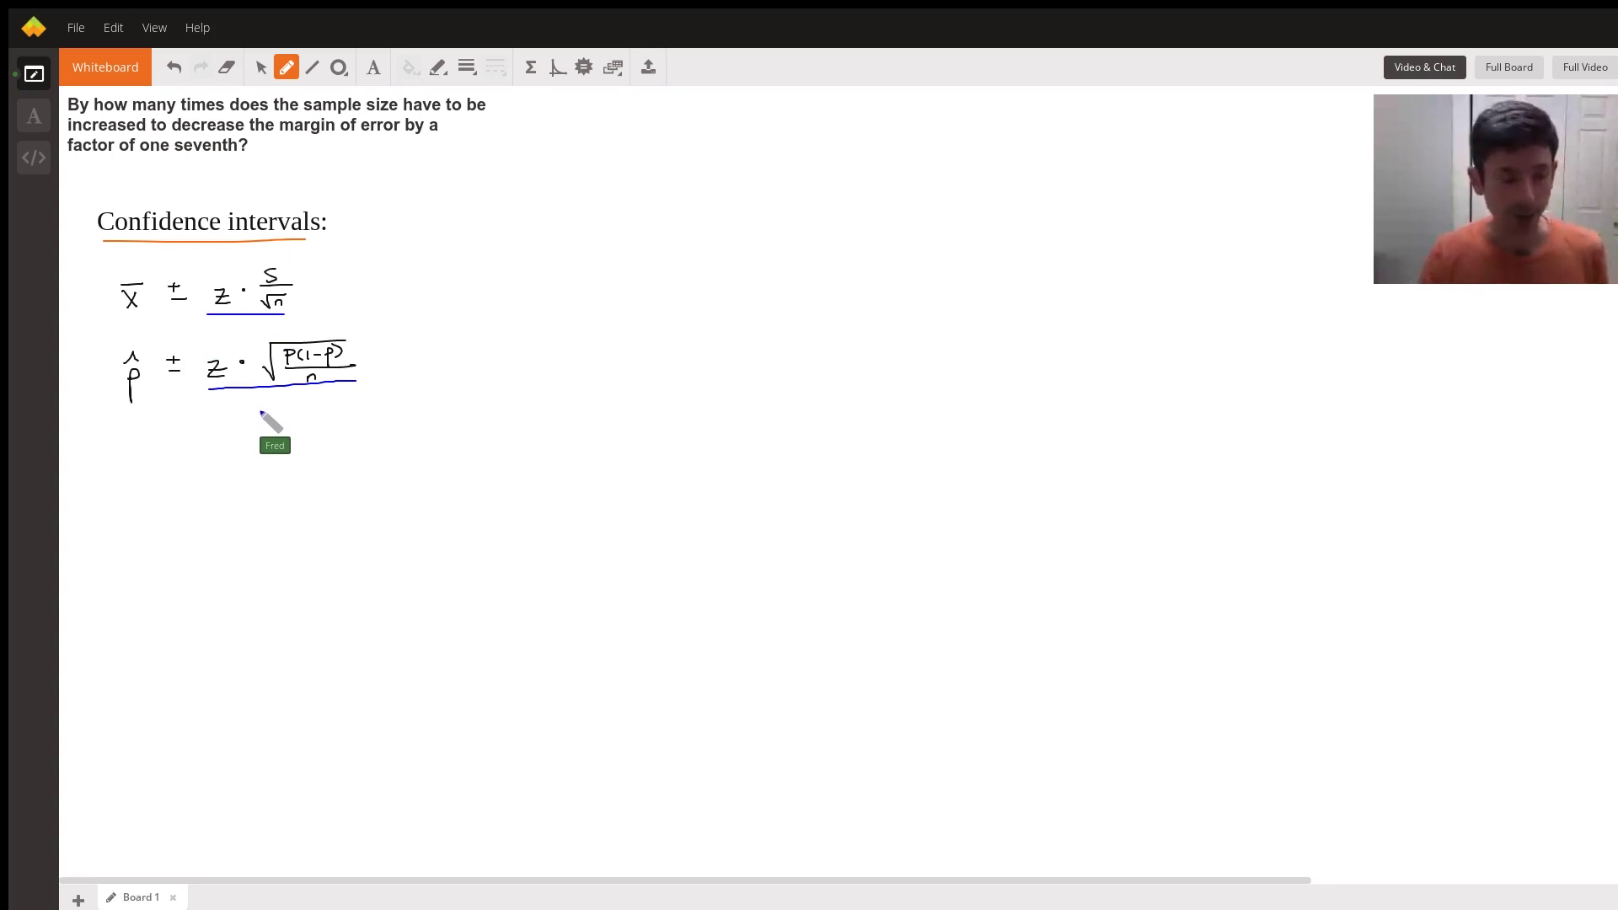
mouse_move(228, 413)
mouse_down()
mouse_move(270, 410)
mouse_move(272, 431)
mouse_move(315, 407)
mouse_move(314, 436)
mouse_move(346, 432)
mouse_up()
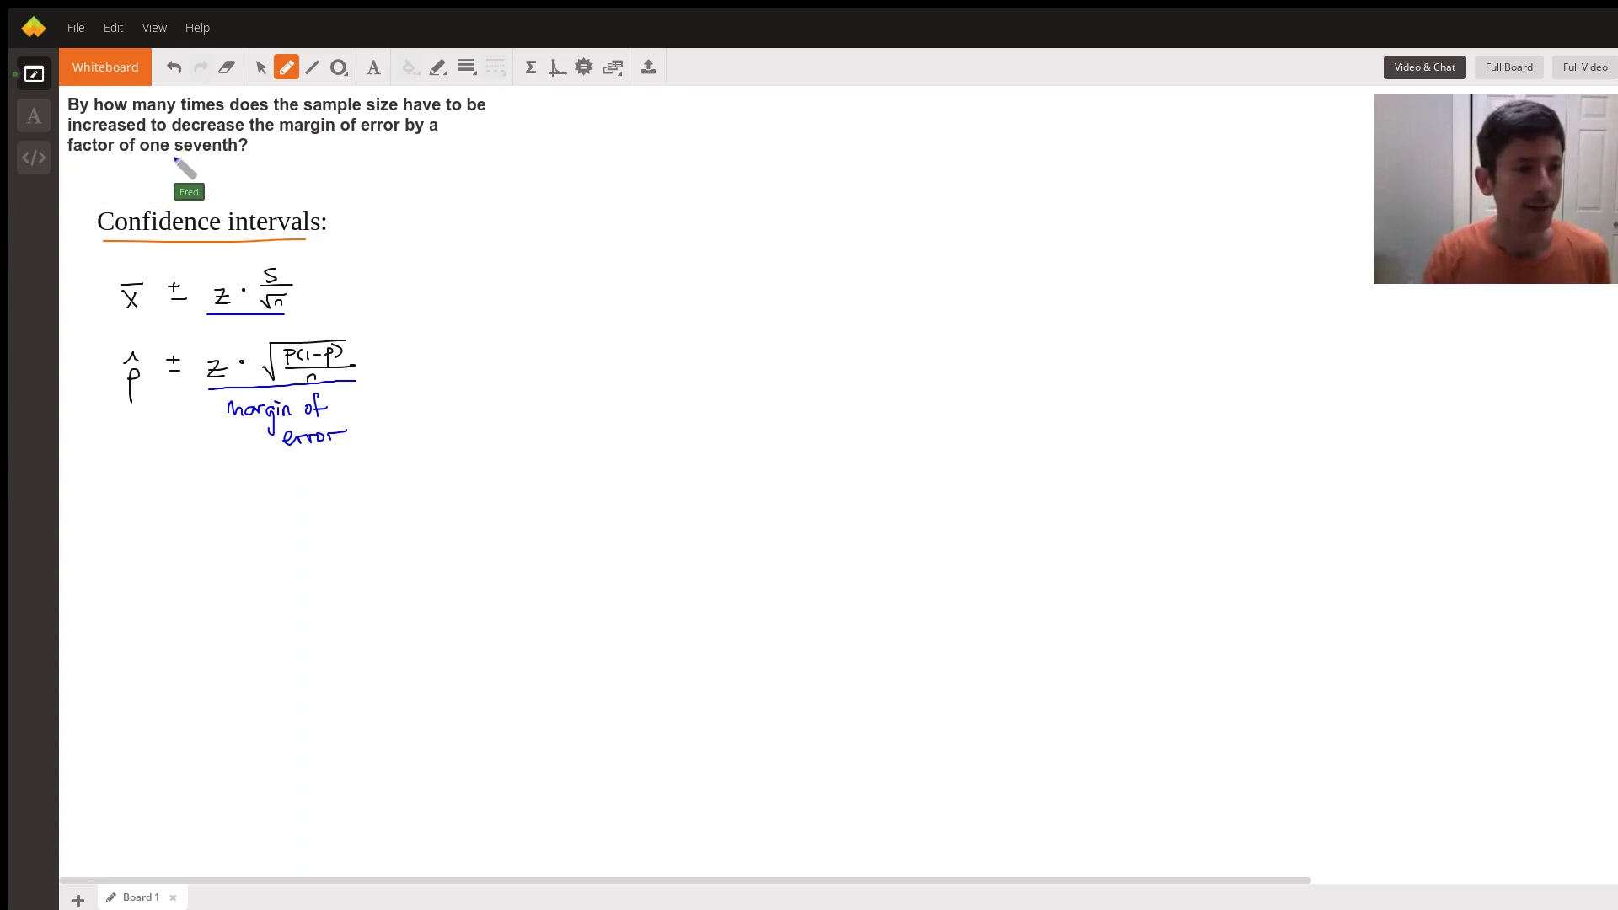
- Underline 'factor of one seventh', finish 'margin of error = ME', and start a new 'ME ='
drag(211, 159, 233, 156)
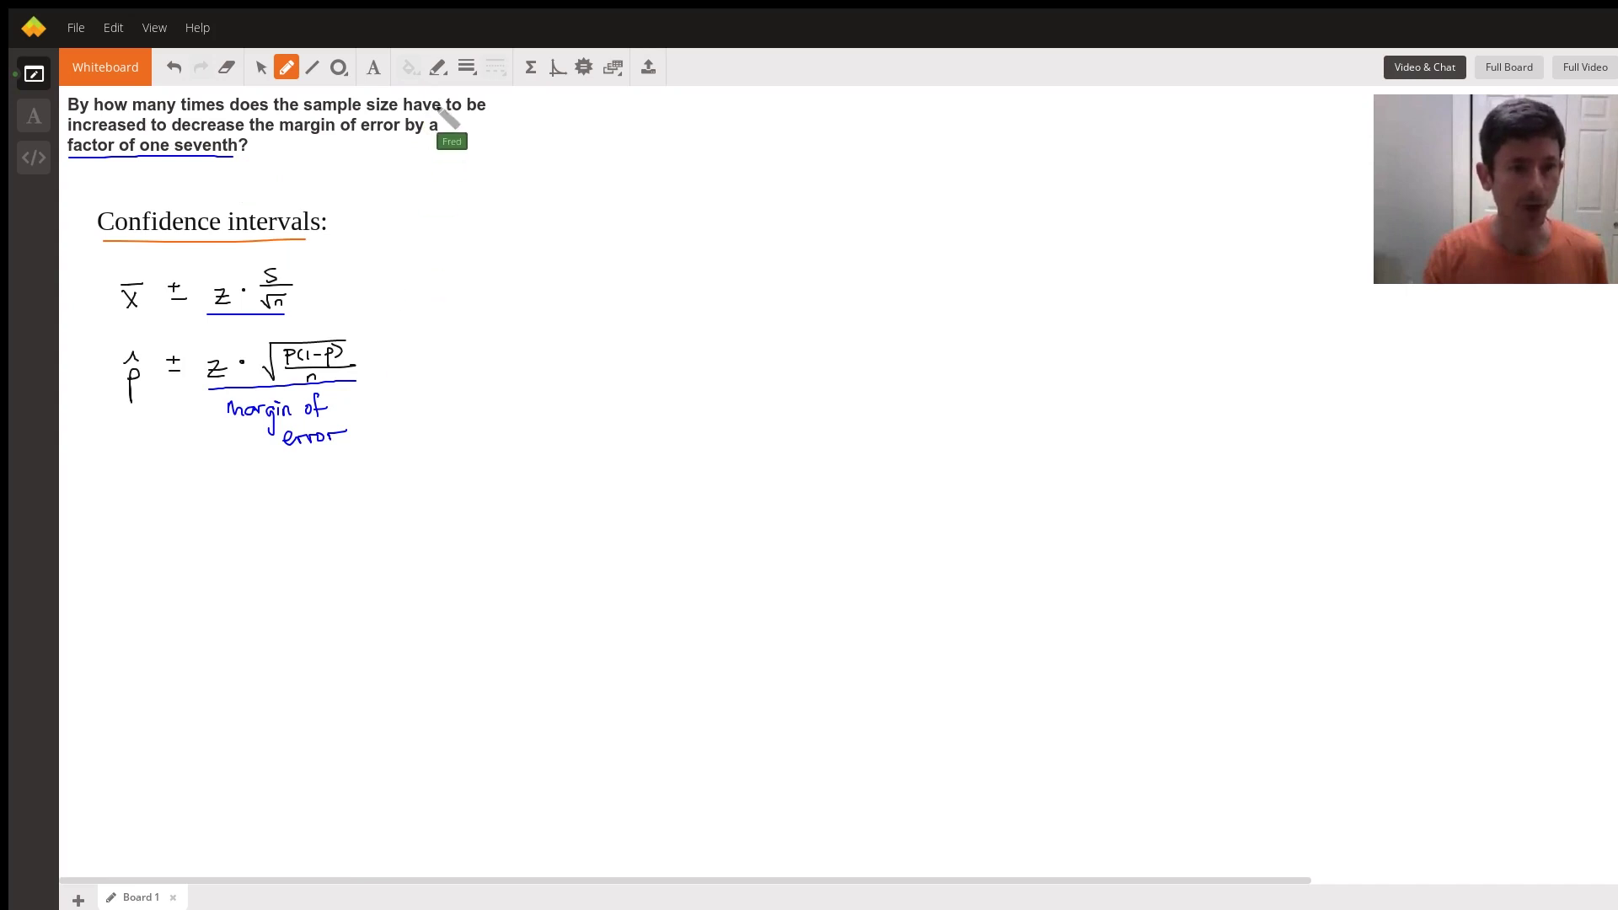
mouse_move(360, 418)
mouse_down()
mouse_move(419, 433)
mouse_move(437, 413)
mouse_move(446, 434)
mouse_up()
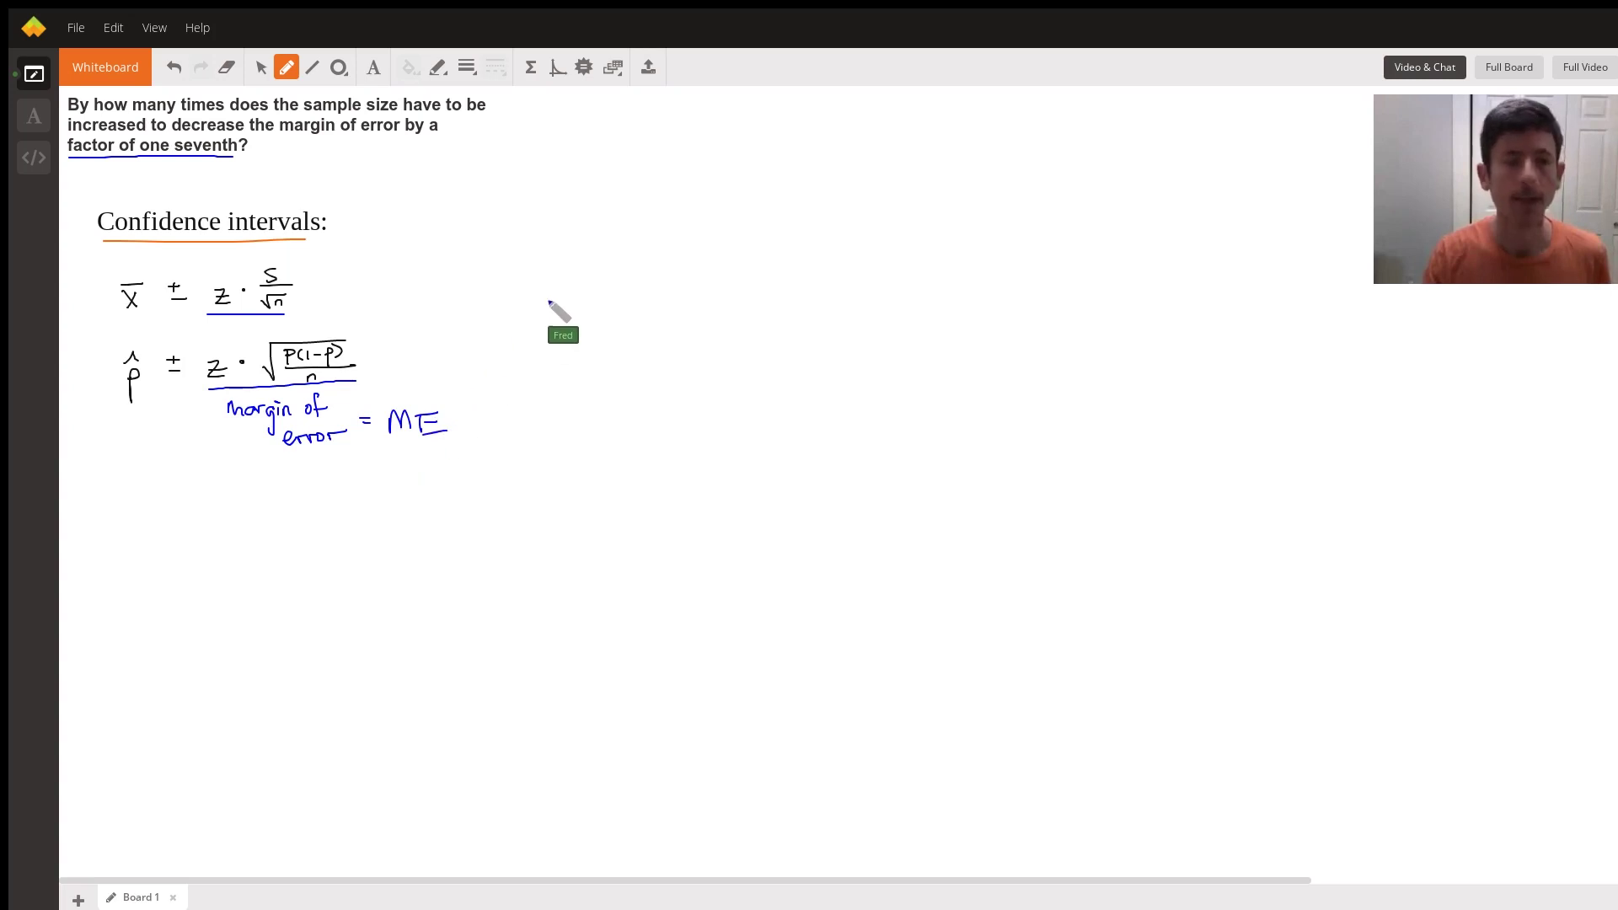
drag(548, 304, 570, 305)
drag(571, 289, 582, 296)
drag(571, 305, 616, 293)
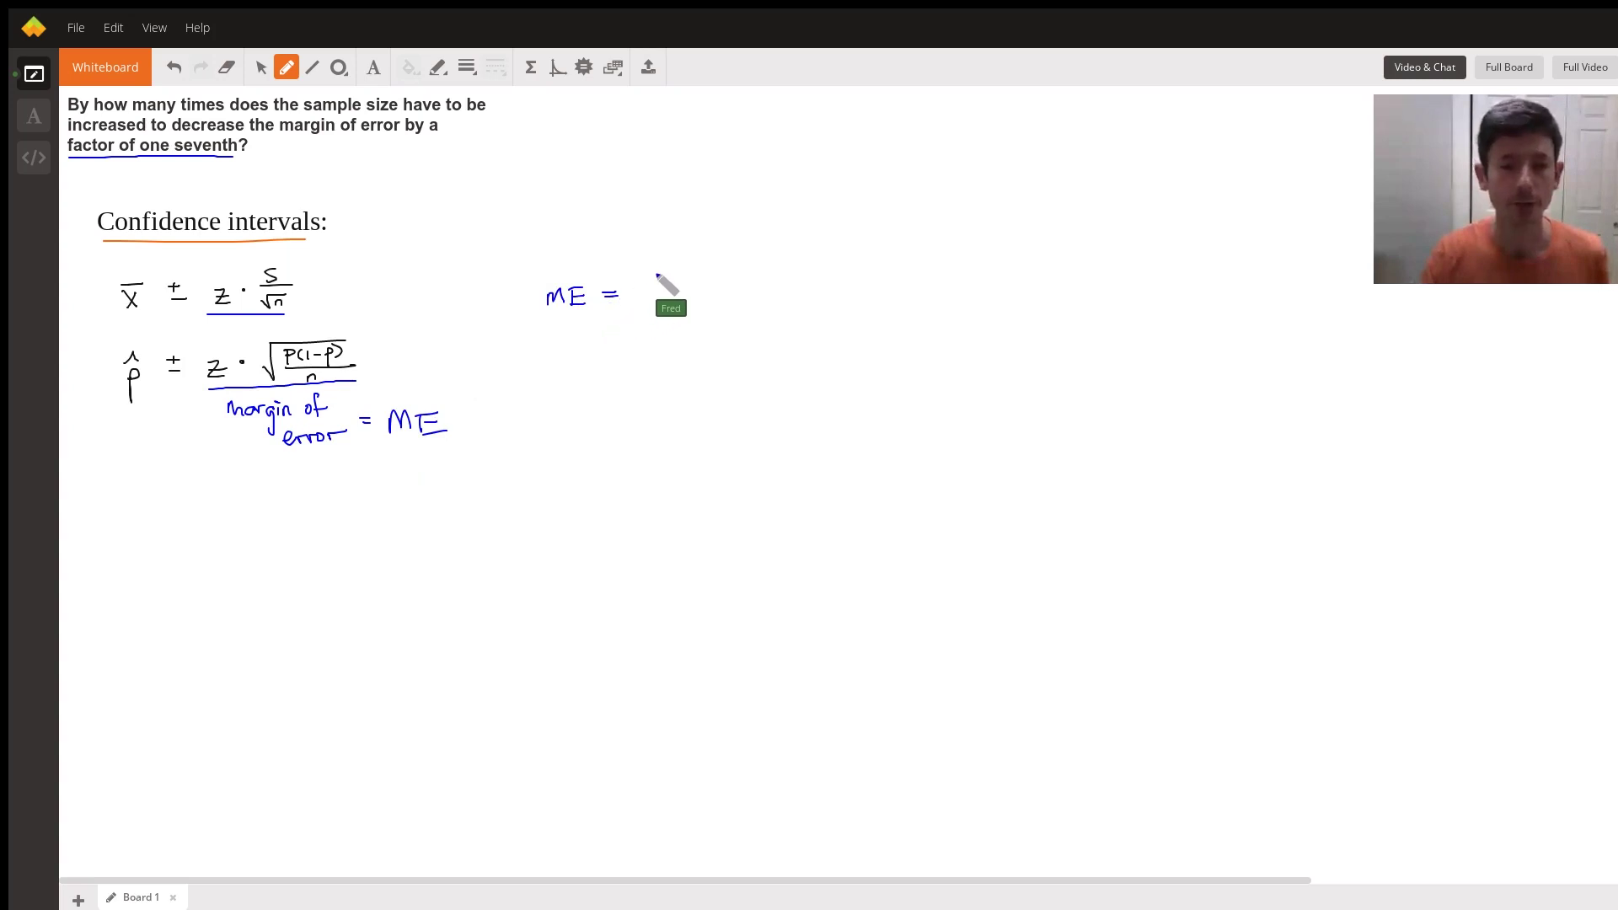
- Write z, a multiplication dot and s/√n after 'ME =' in blue
drag(646, 284, 666, 294)
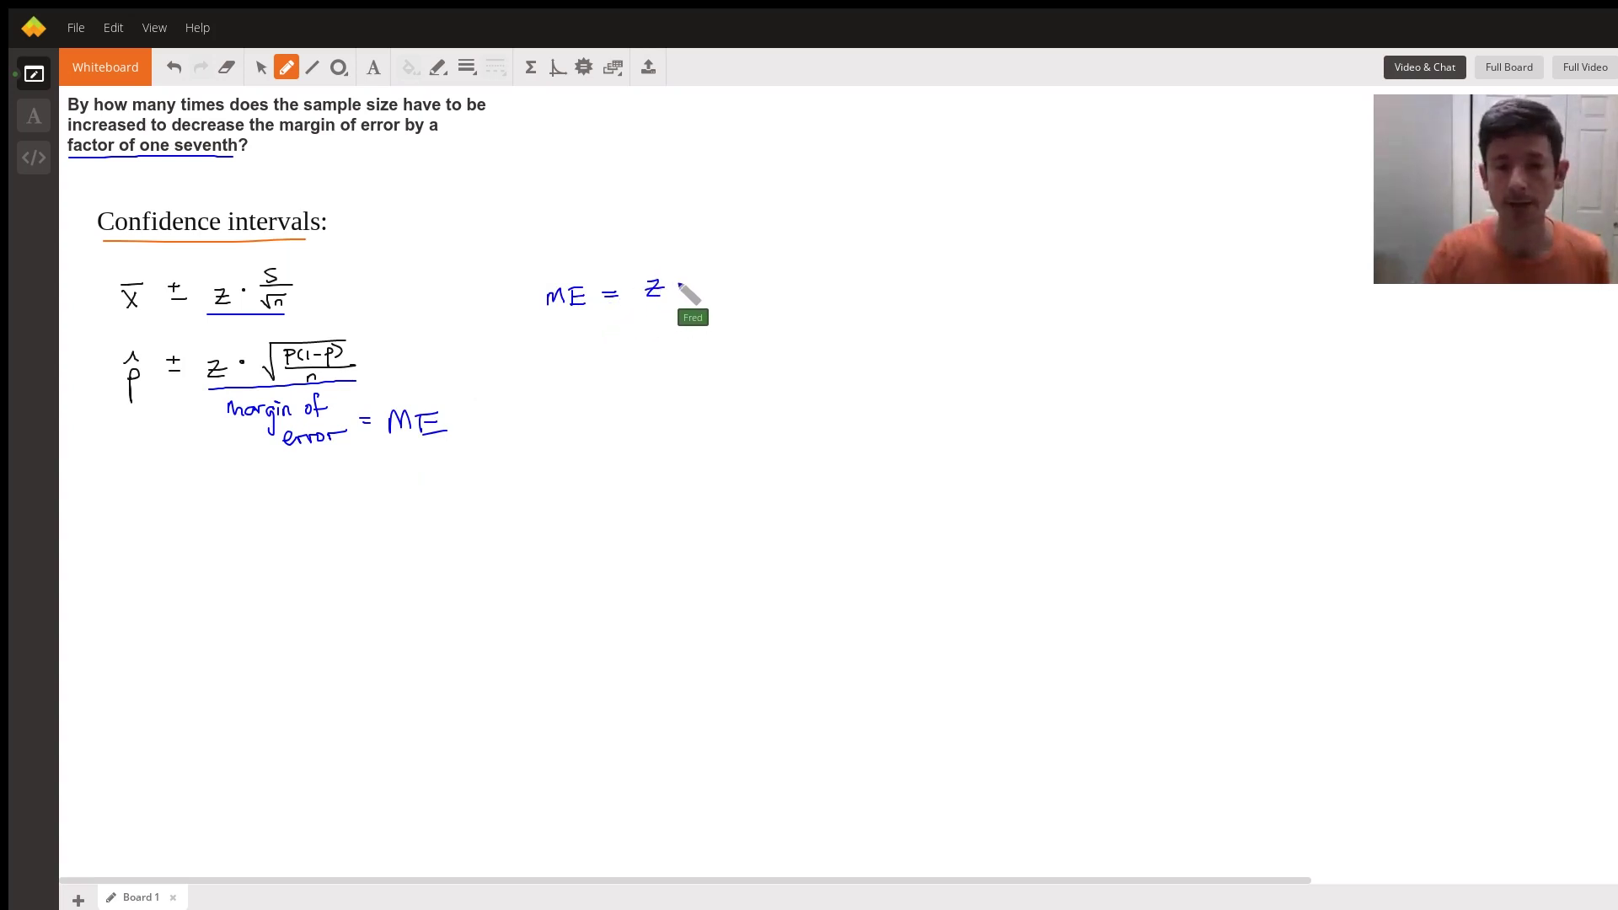
click(678, 281)
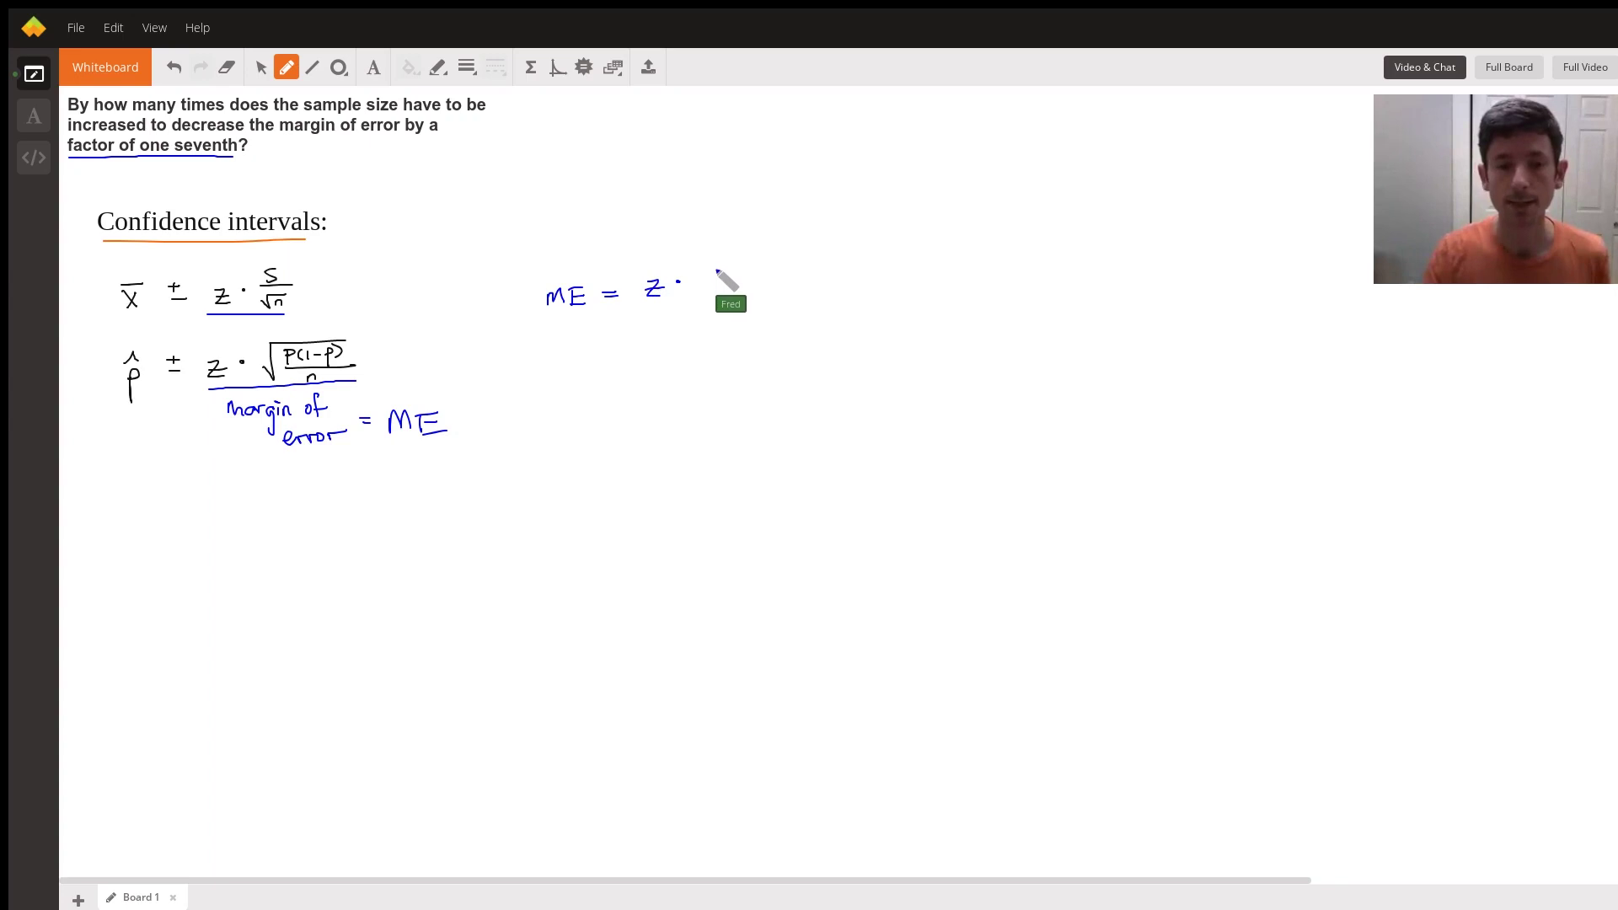
mouse_move(718, 262)
mouse_down()
mouse_move(707, 274)
mouse_move(738, 278)
mouse_move(727, 301)
mouse_up()
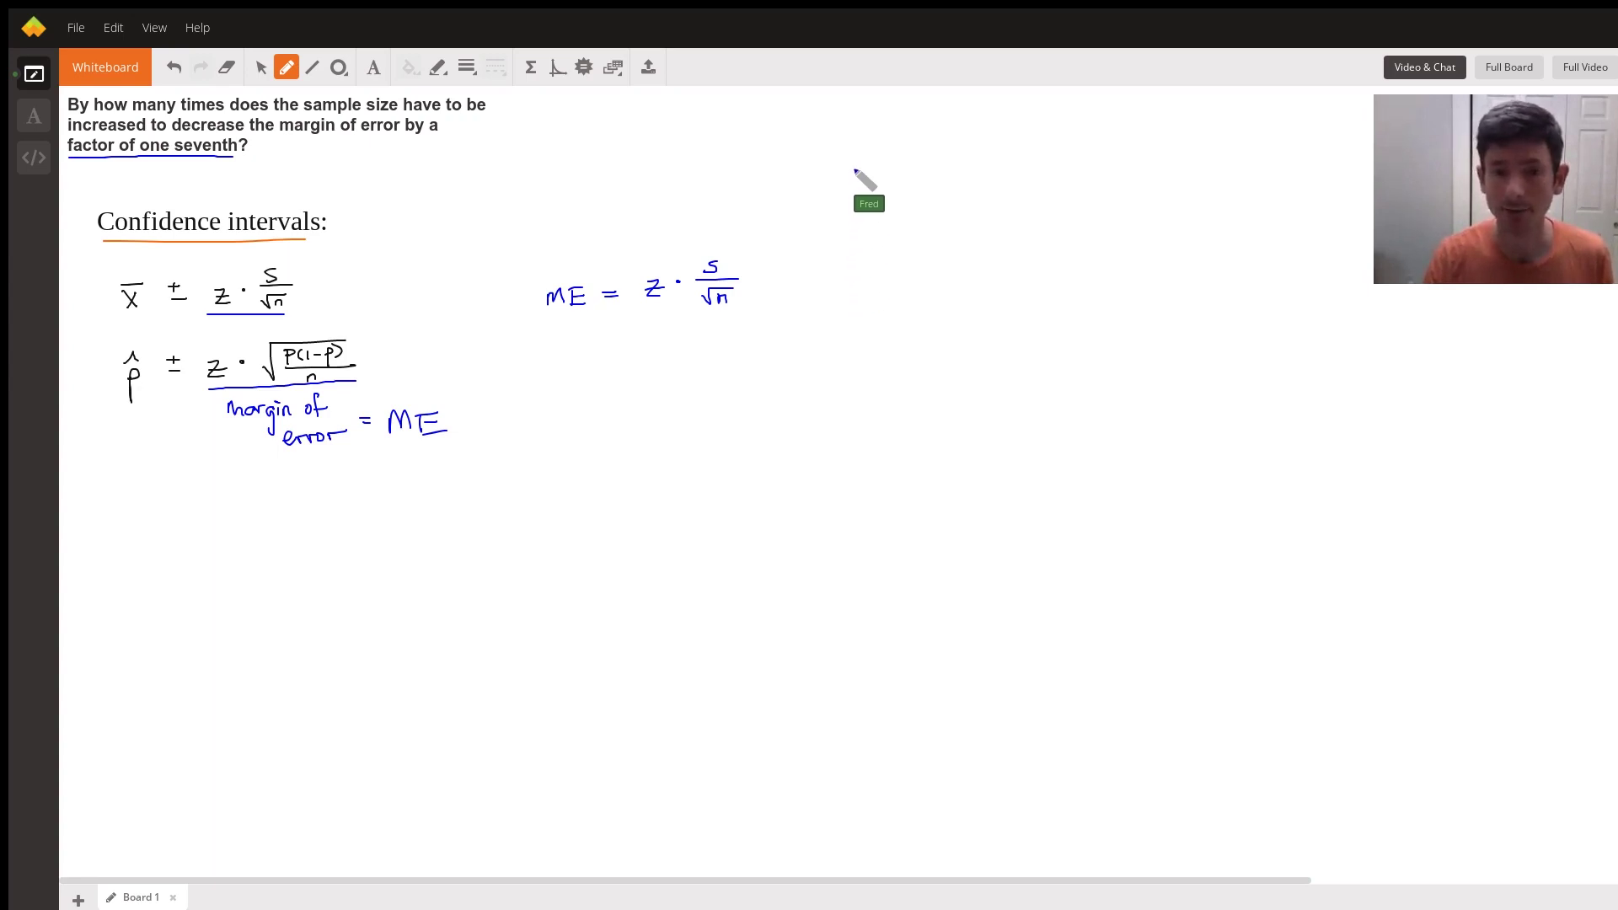
- Write '100 → 90' at top right and begin '100(F) =' below it
mouse_move(854, 162)
mouse_down()
mouse_move(853, 184)
mouse_move(951, 182)
mouse_move(969, 165)
mouse_up()
click(897, 180)
drag(851, 217, 863, 230)
mouse_move(874, 217)
mouse_down()
mouse_move(888, 238)
mouse_move(909, 220)
mouse_up()
drag(899, 229, 940, 228)
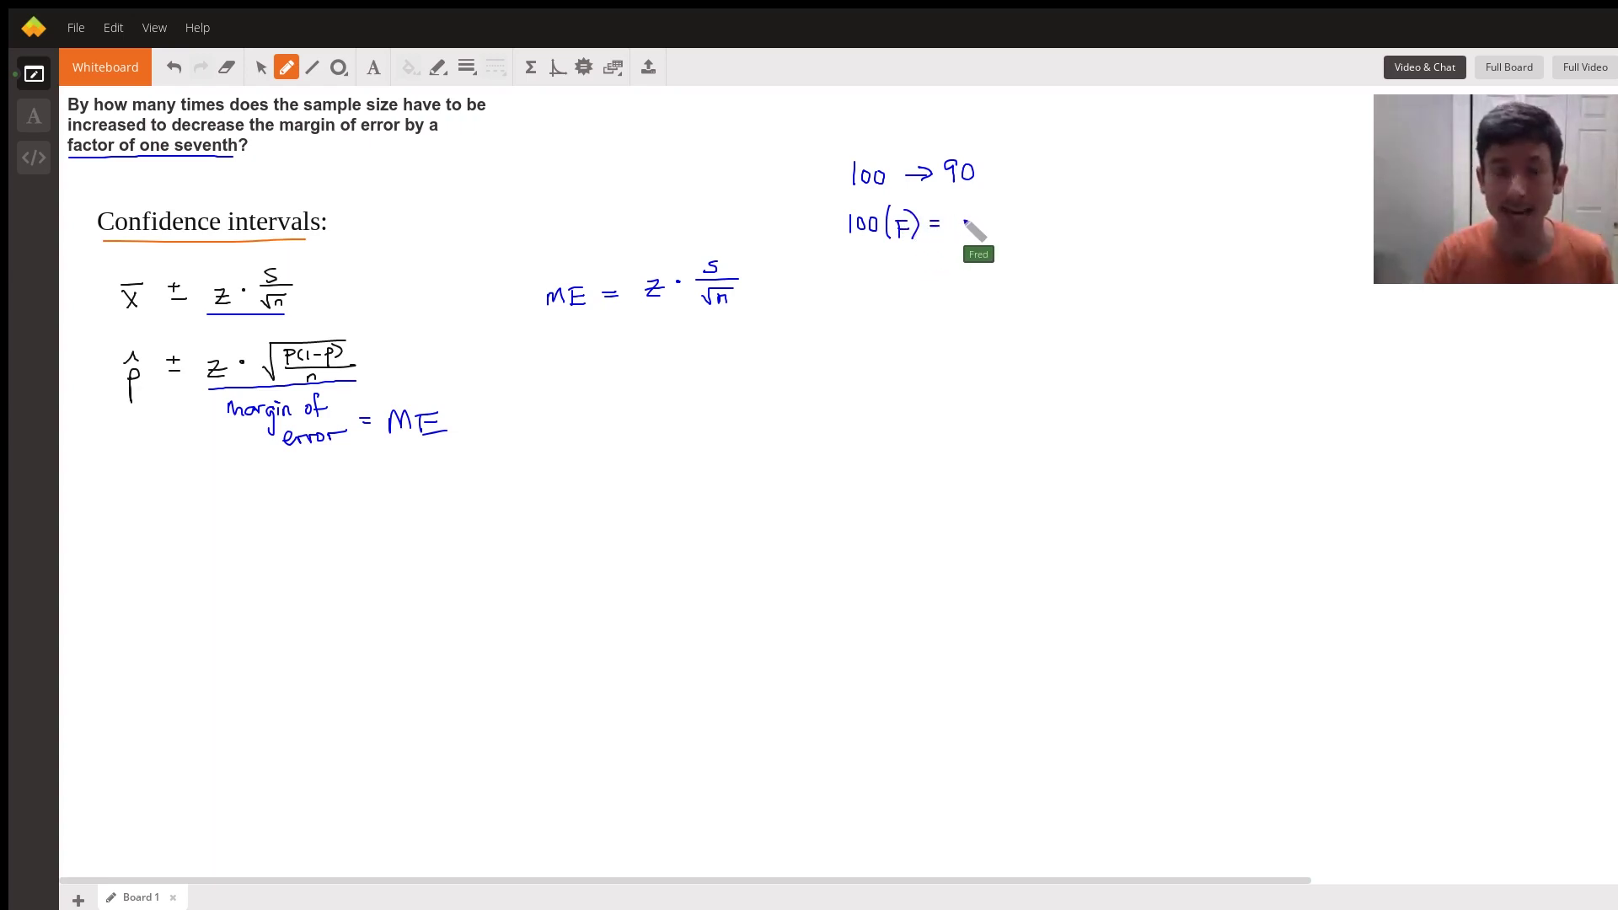
- Complete '= 100(1 − .10) = 100(.90) = 90' and wavy-underline the line
mouse_move(961, 217)
mouse_down()
mouse_move(961, 233)
mouse_move(988, 218)
mouse_move(997, 237)
mouse_move(1117, 221)
mouse_up()
mouse_move(1107, 226)
mouse_down()
mouse_move(1160, 239)
mouse_move(1185, 223)
mouse_move(1196, 239)
mouse_move(1211, 224)
mouse_up()
drag(1200, 228, 1242, 218)
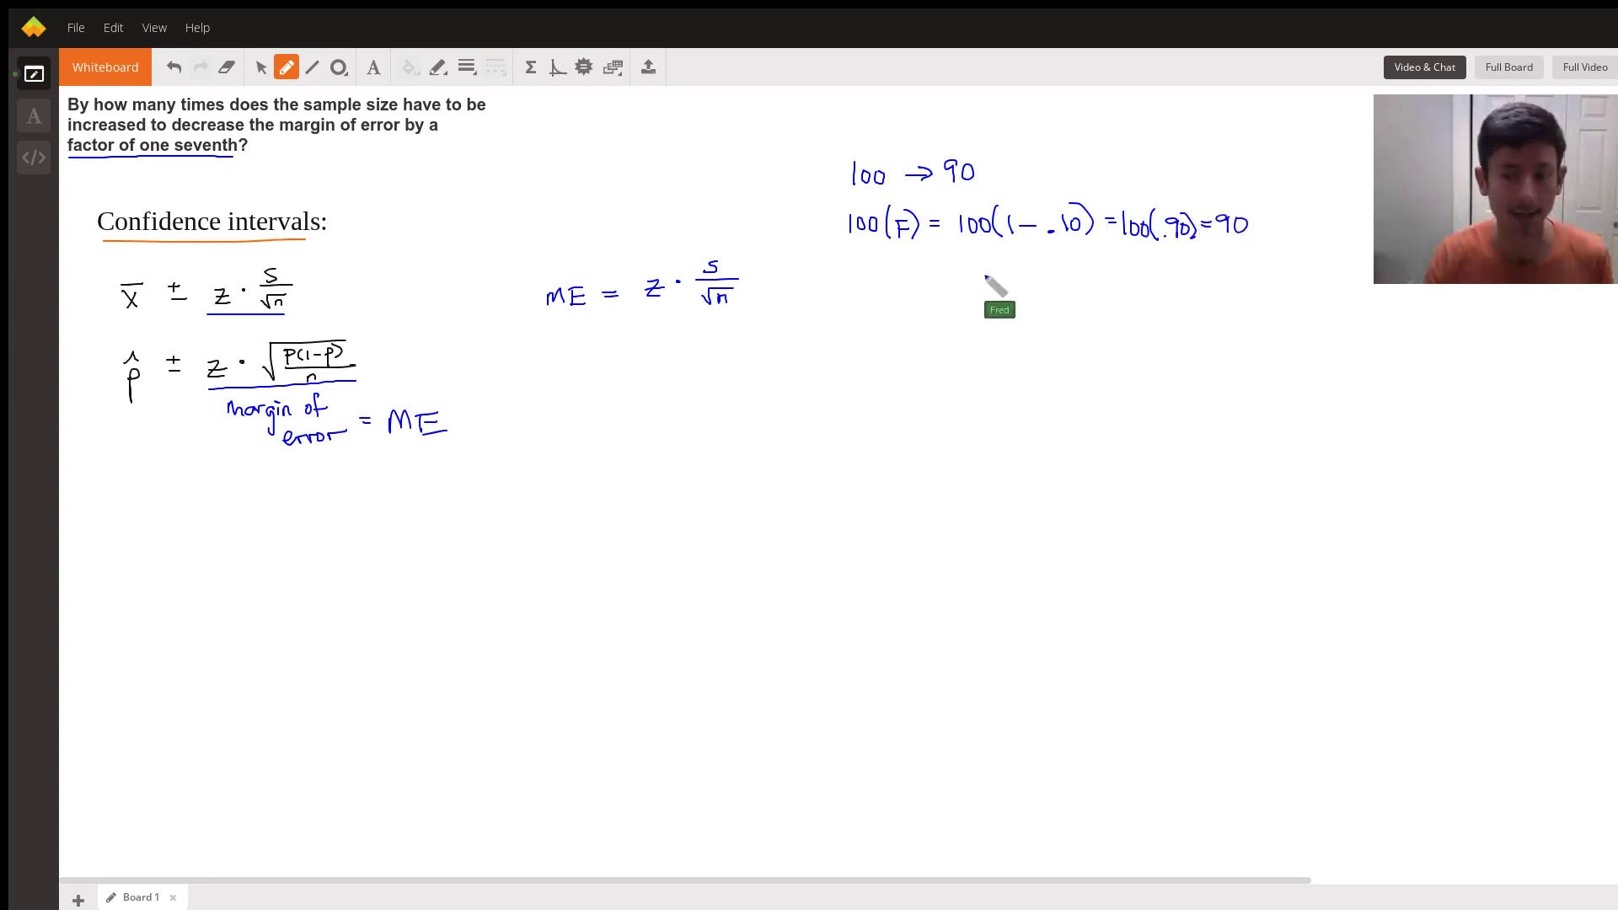
drag(852, 259, 1018, 255)
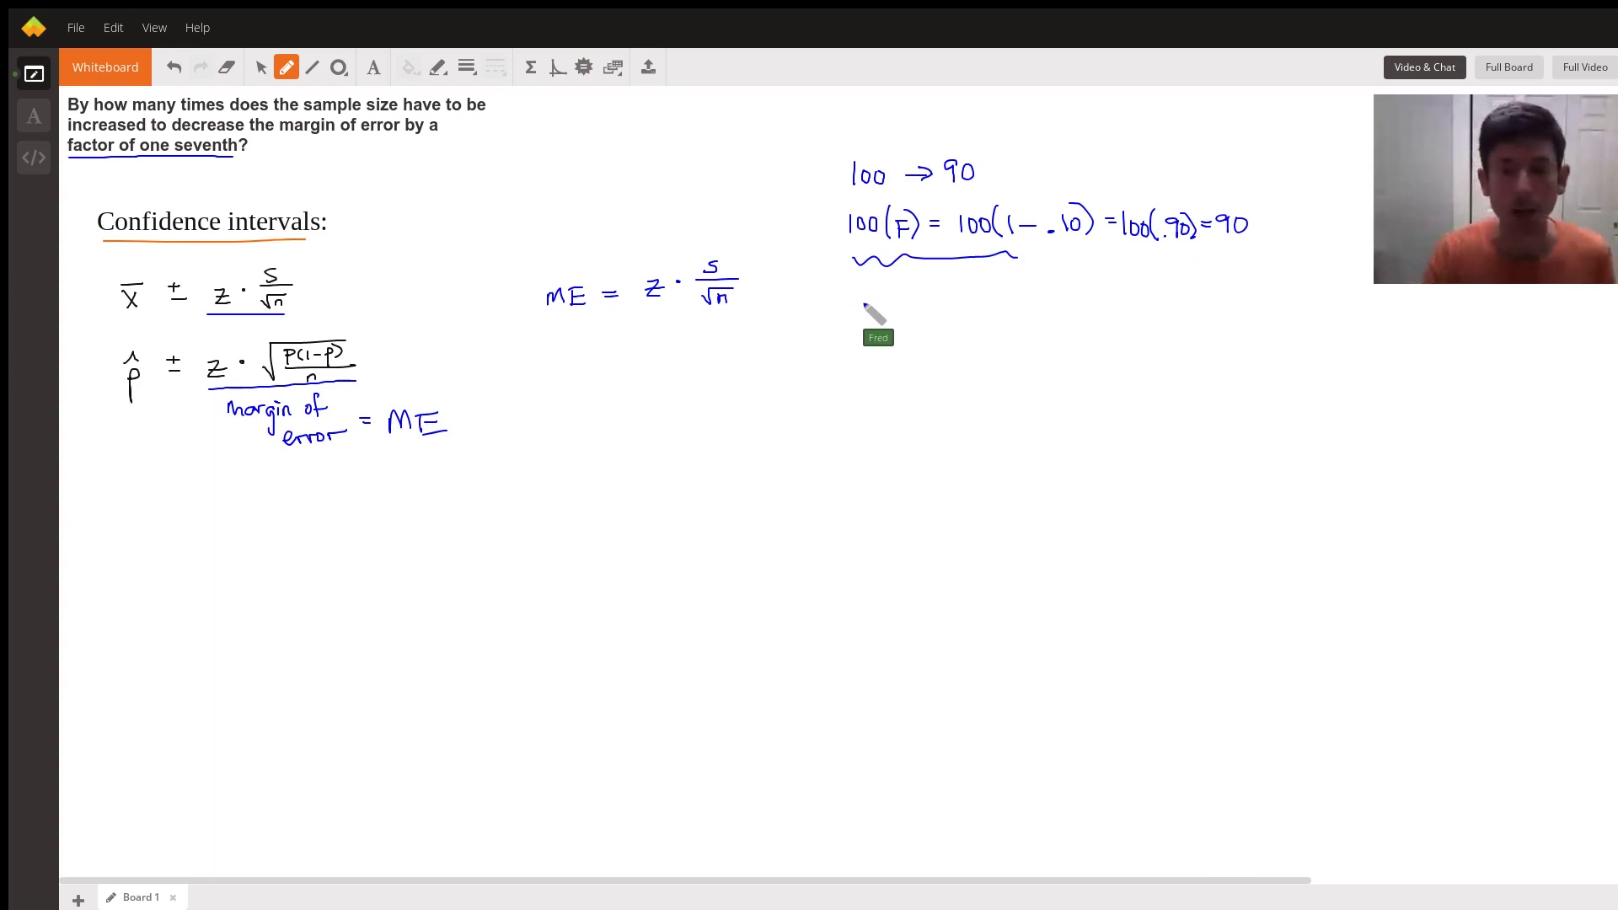
- Write '100(F) = 100(1 − 1/7) = 100(6/7)' below the first example
drag(862, 300, 900, 317)
mouse_move(910, 297)
mouse_down()
mouse_move(910, 314)
mouse_move(922, 296)
mouse_up()
drag(910, 305, 951, 300)
drag(938, 308, 1008, 312)
drag(1020, 302, 1063, 297)
drag(1050, 305, 1056, 309)
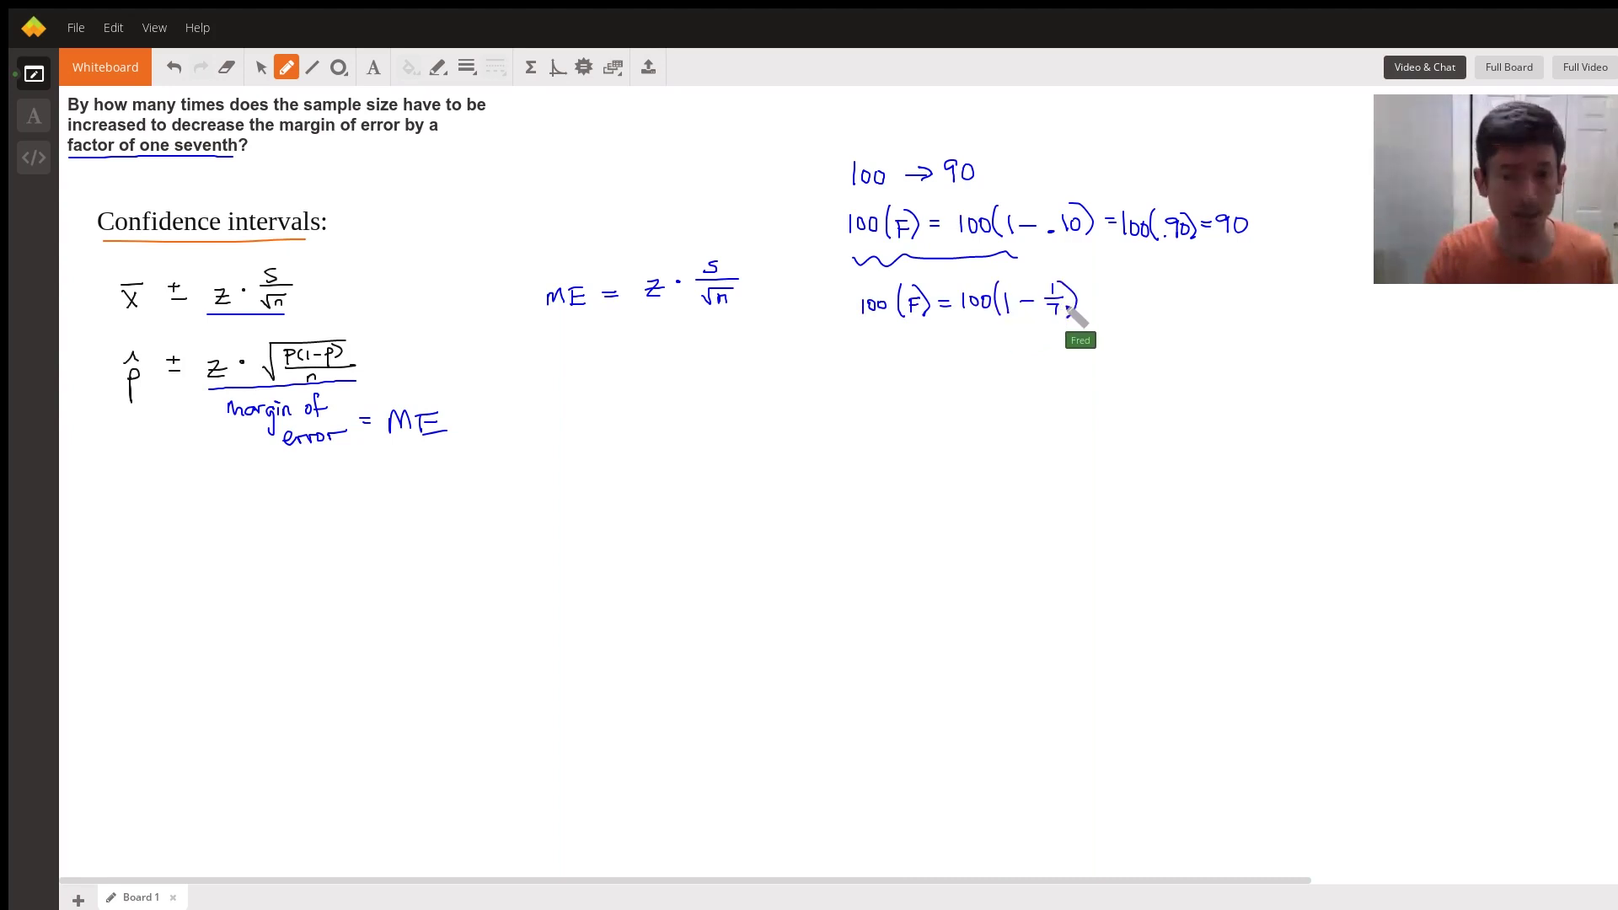
mouse_move(1067, 308)
mouse_down()
mouse_move(1136, 297)
mouse_move(1156, 316)
mouse_move(1207, 299)
mouse_up()
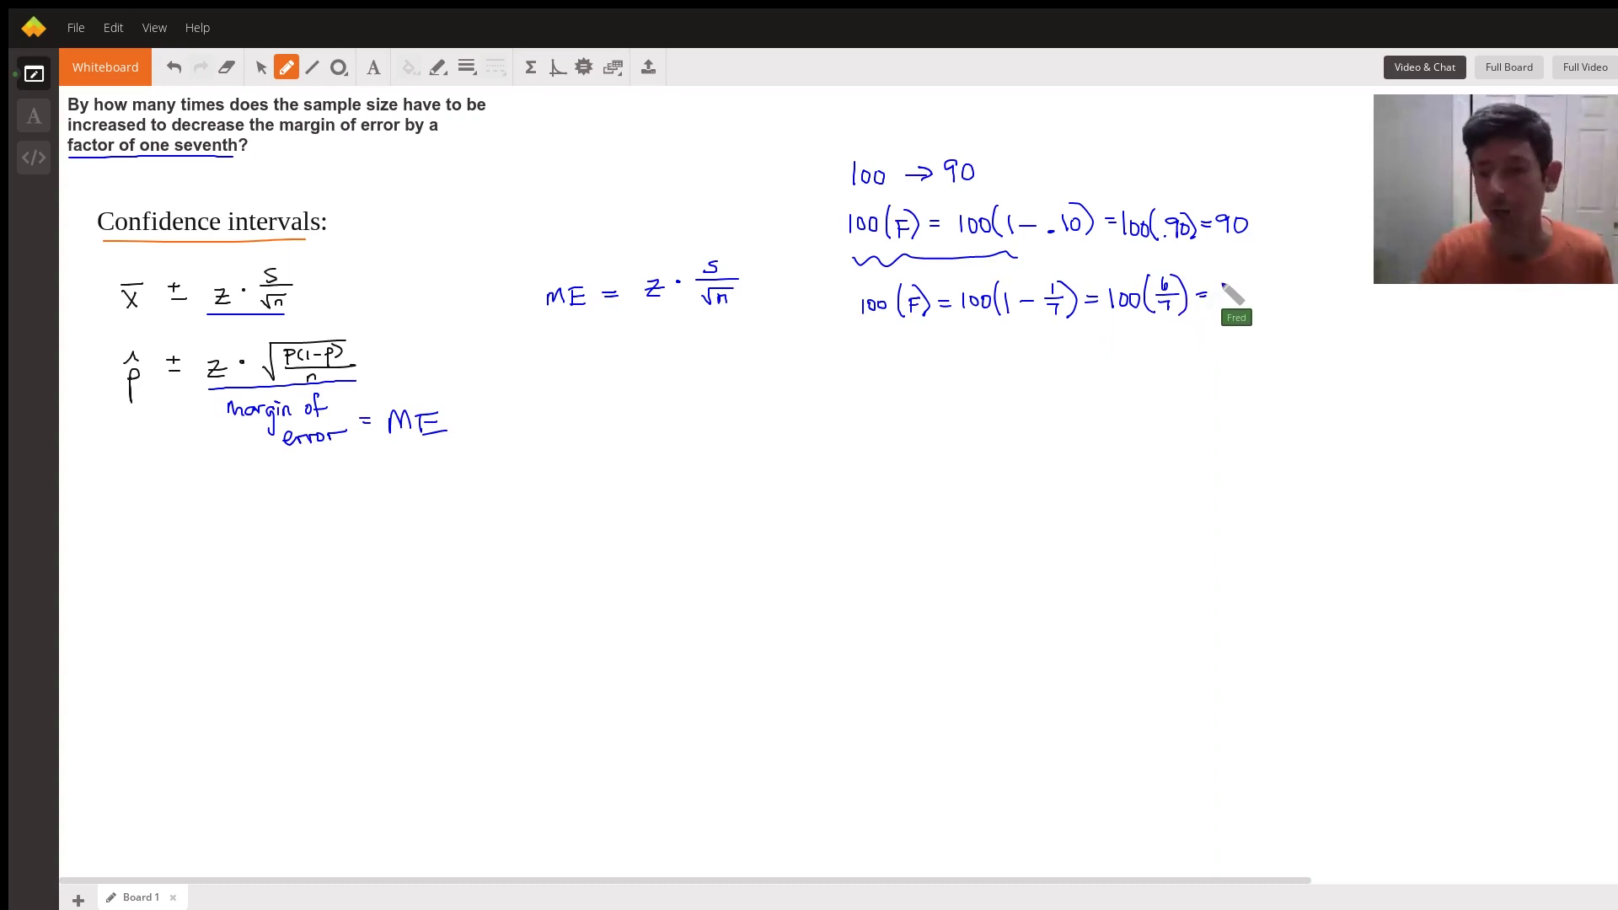
- Add '= 600/7', wavy-underline both example lines, and begin 'ME(F)' below them
mouse_move(1225, 279)
mouse_down()
mouse_move(1266, 296)
mouse_move(1235, 321)
mouse_up()
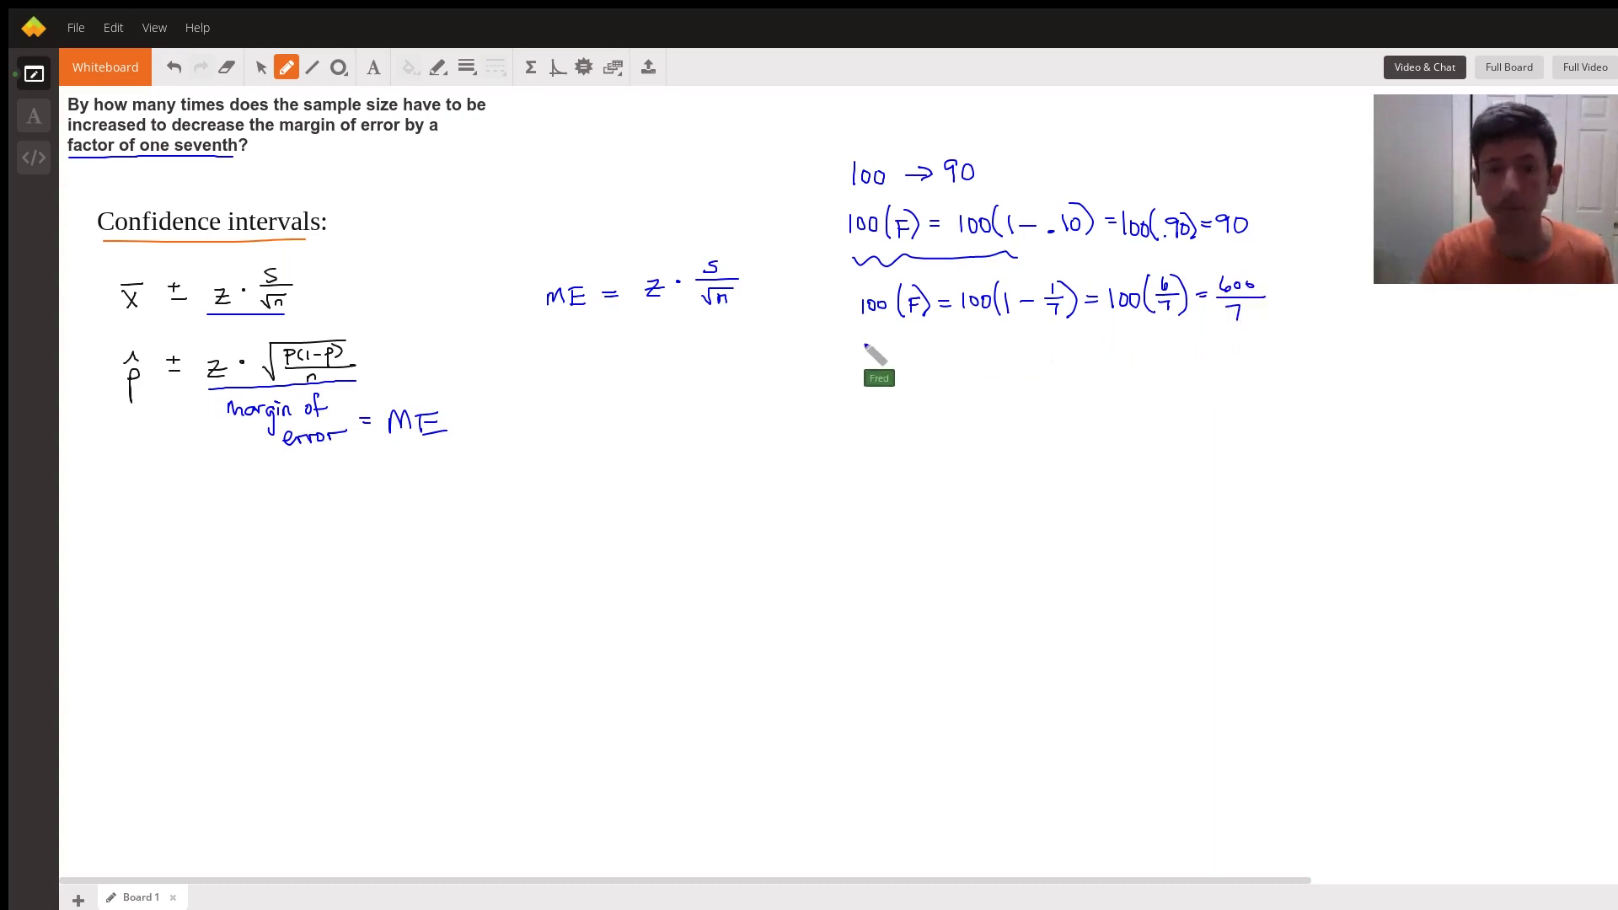
drag(854, 341, 1260, 331)
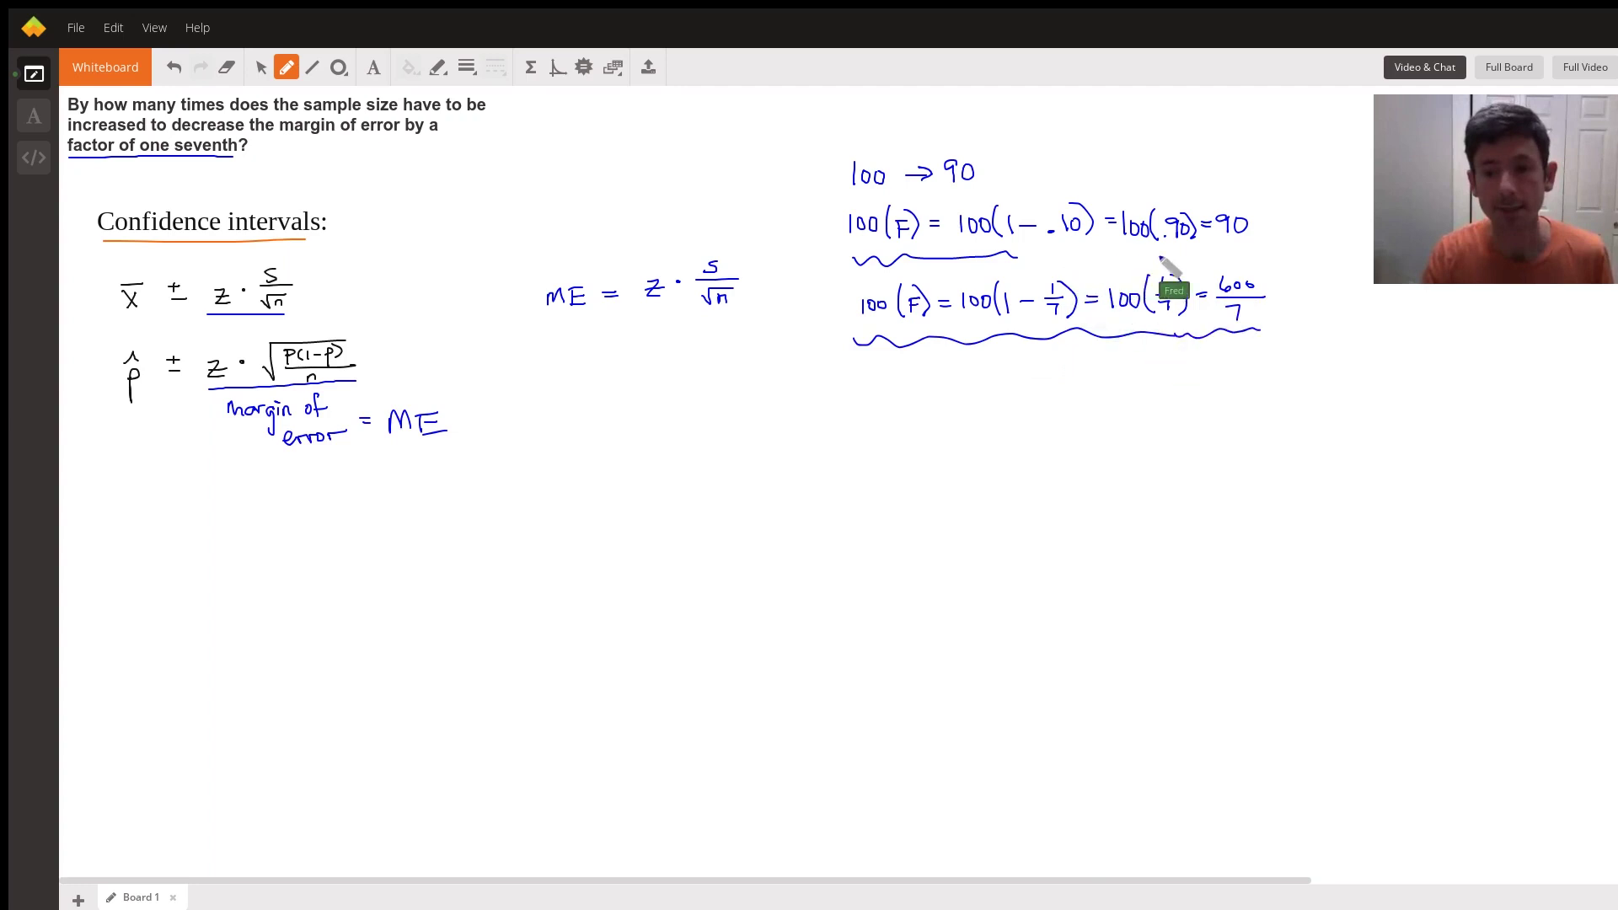
drag(1014, 252, 1254, 251)
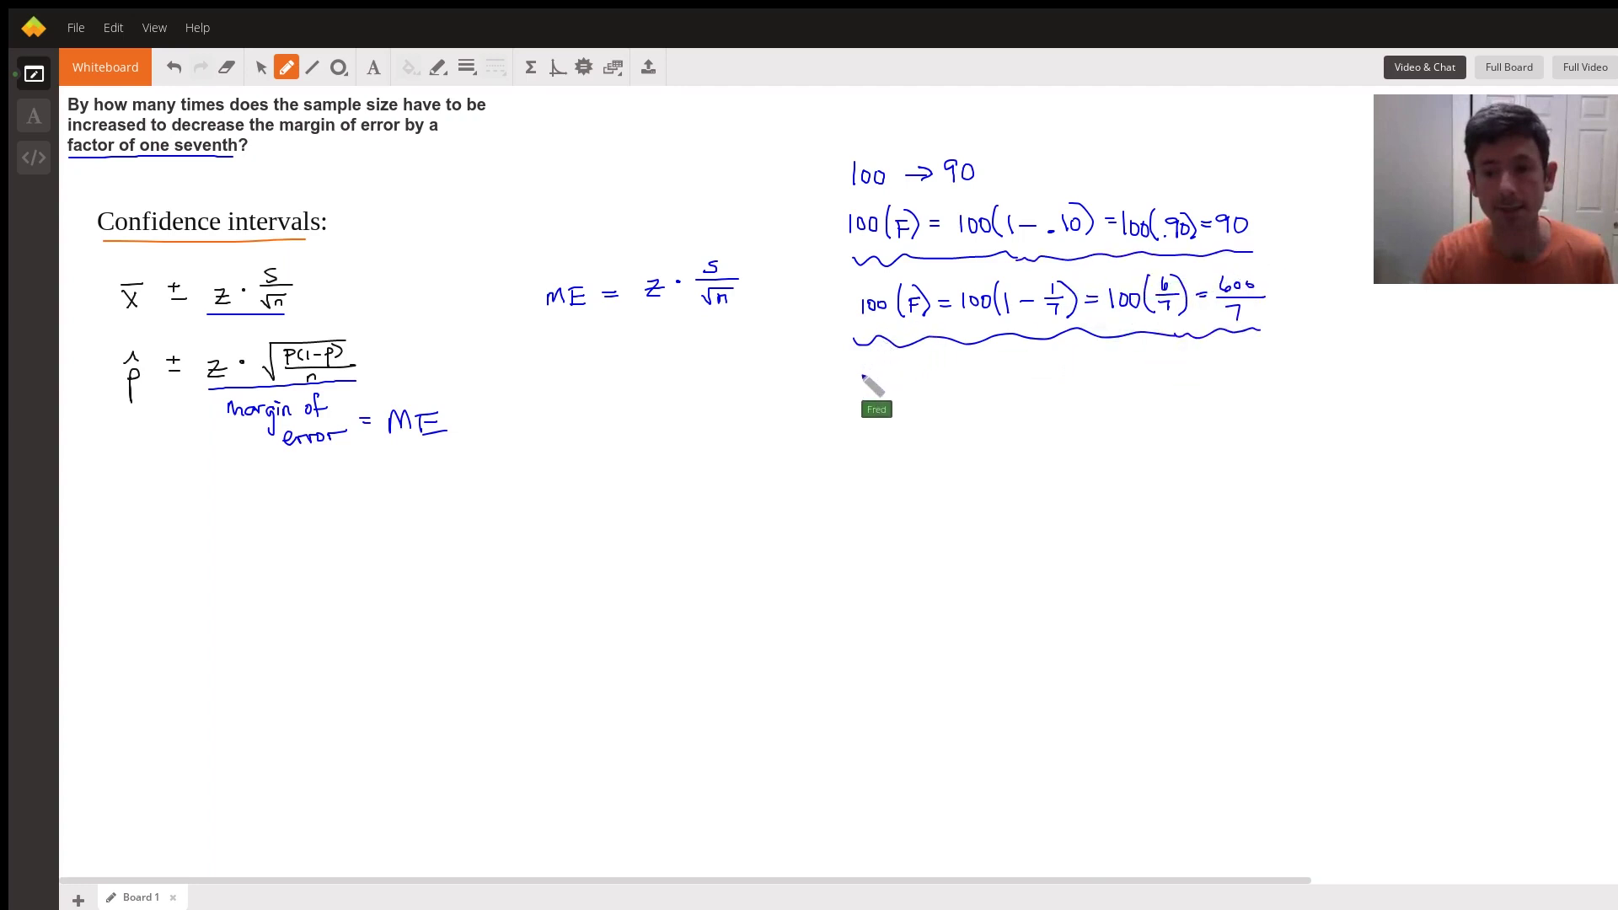
drag(861, 378, 932, 380)
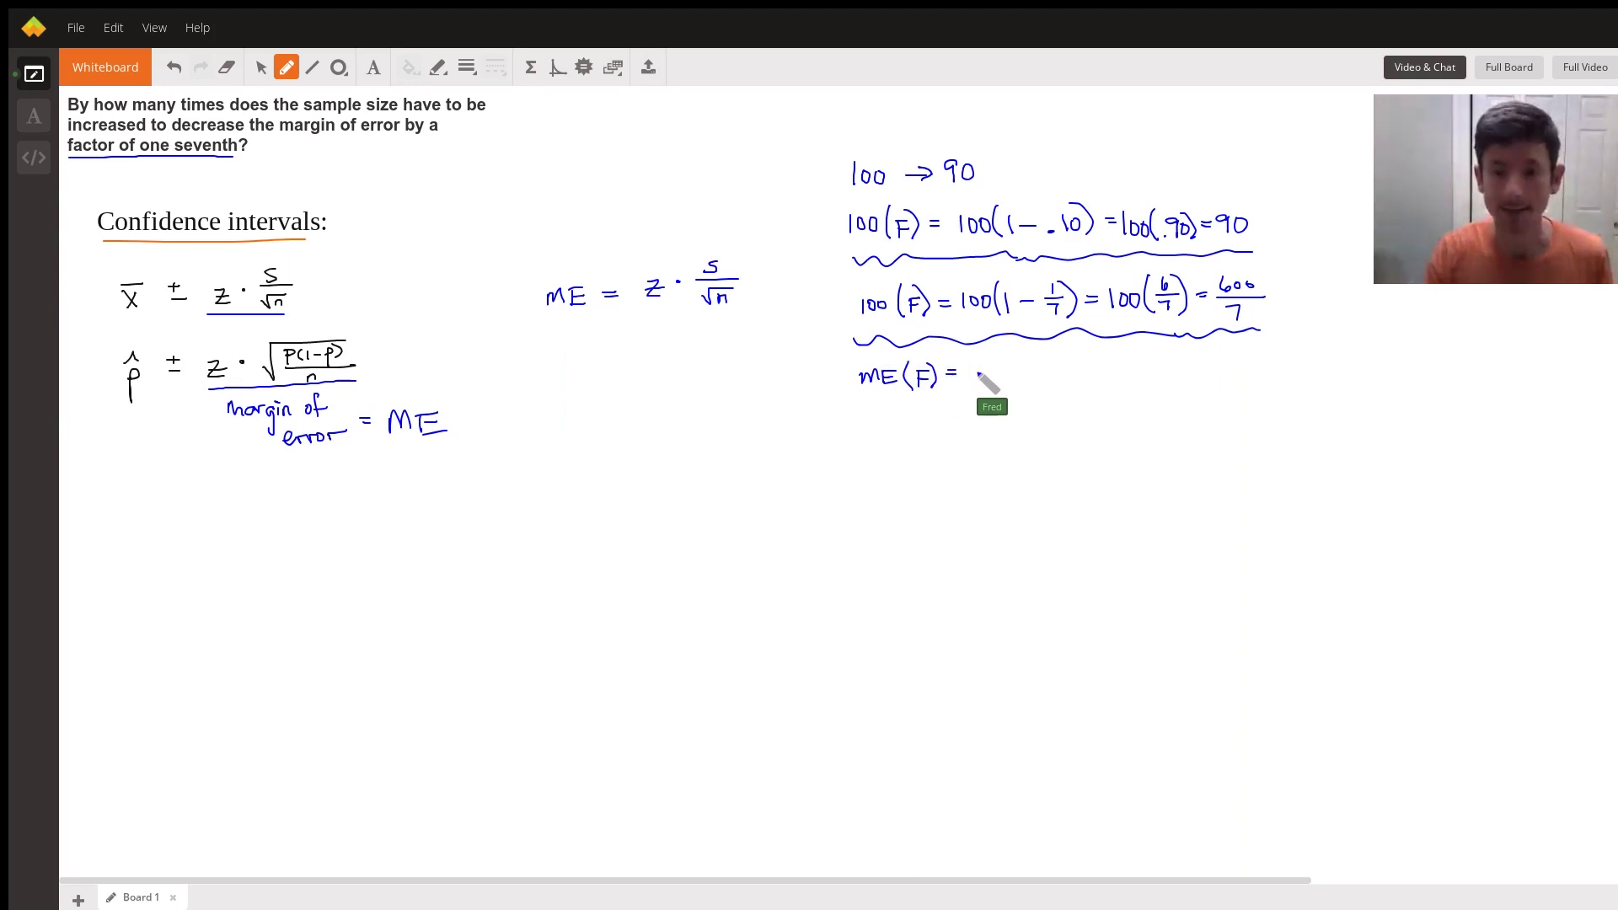
- Extend the ME(F) line with '= ME(1 − 1/7) = ME(6/7)'
drag(978, 373, 1011, 377)
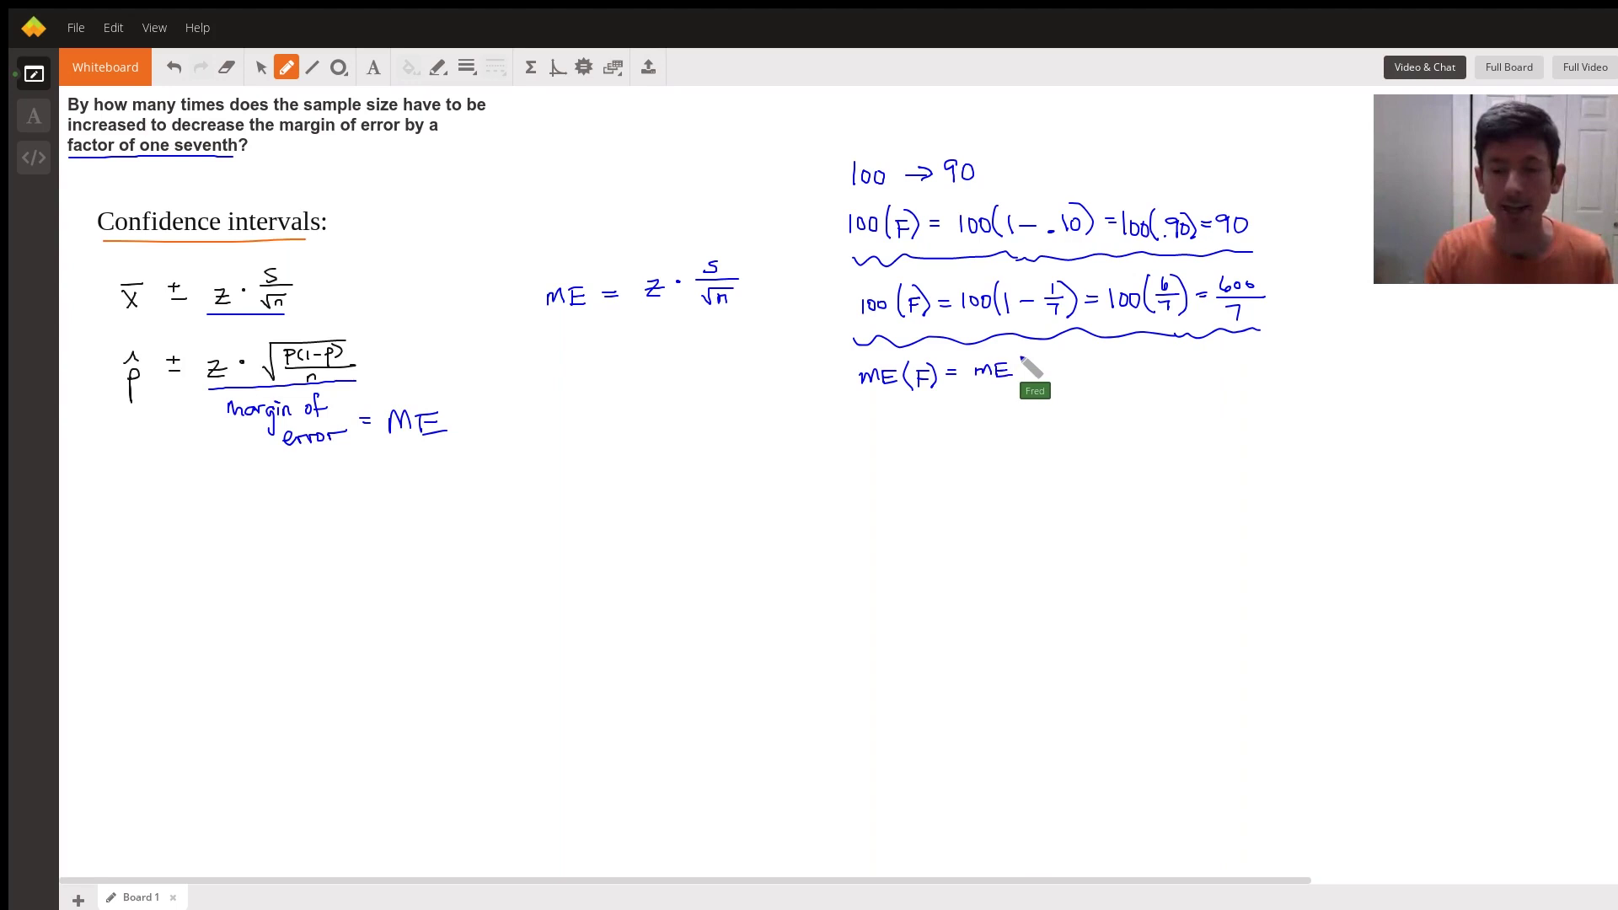
mouse_move(1025, 352)
mouse_down()
mouse_move(1023, 384)
mouse_move(1092, 365)
mouse_up()
mouse_move(1083, 372)
mouse_down()
mouse_move(1136, 385)
mouse_move(1146, 364)
mouse_move(1164, 387)
mouse_up()
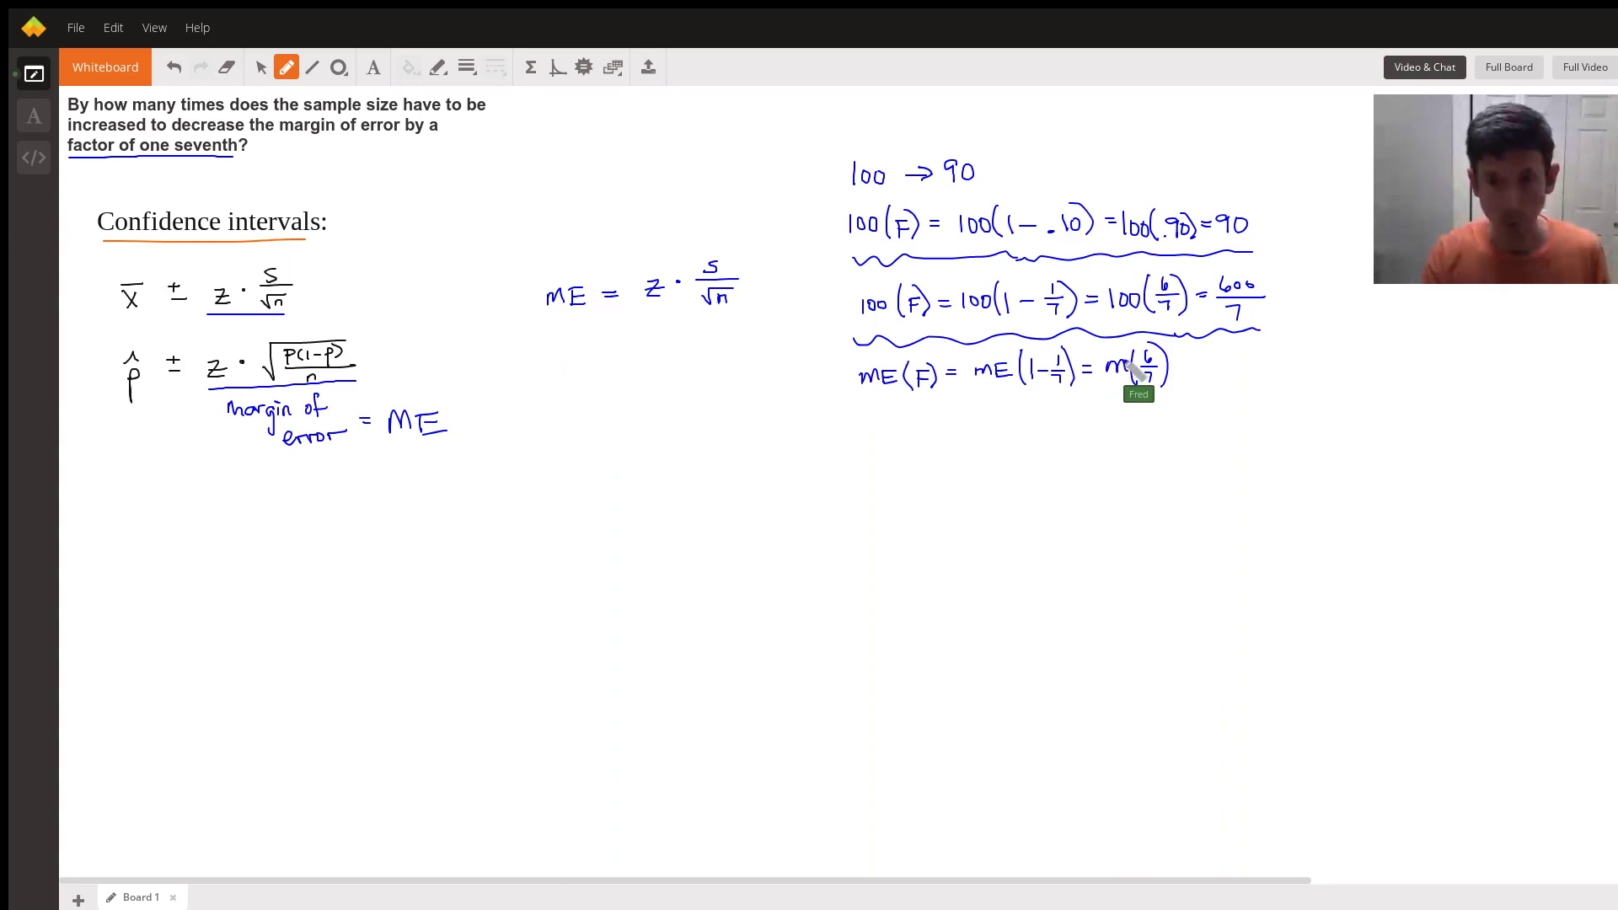
drag(1126, 364, 1134, 376)
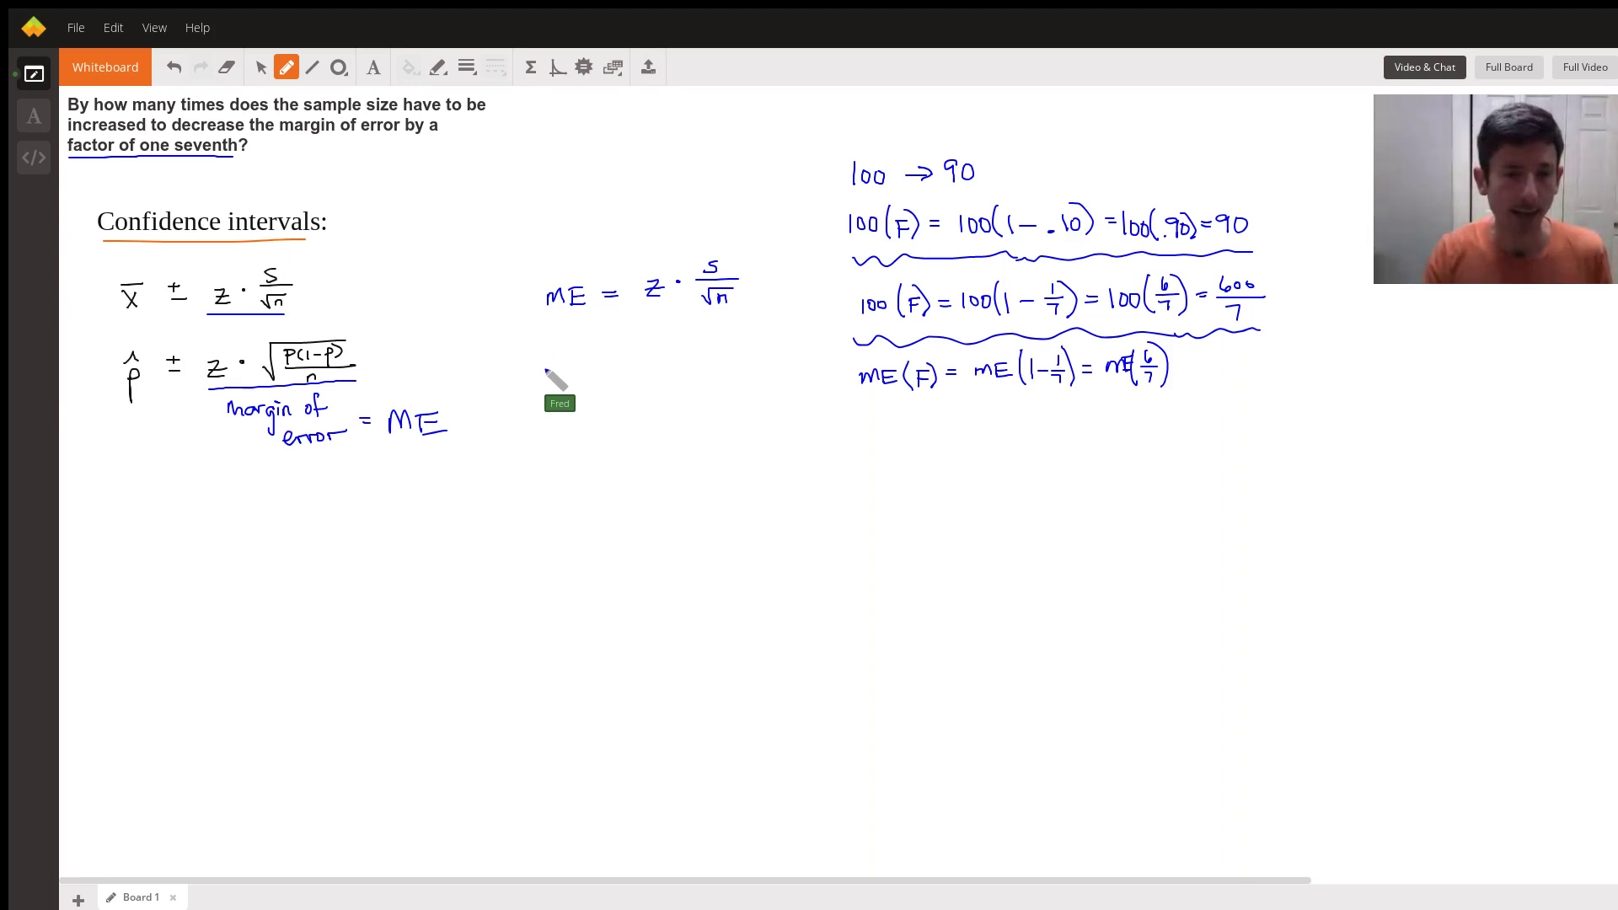
- Below 'ME = z · s/√n', write 'ME(6/7) =' followed by z · s/√n times (6/7)
mouse_move(530, 372)
mouse_down()
mouse_move(562, 361)
mouse_move(582, 384)
mouse_move(585, 358)
mouse_move(602, 386)
mouse_move(623, 370)
mouse_up()
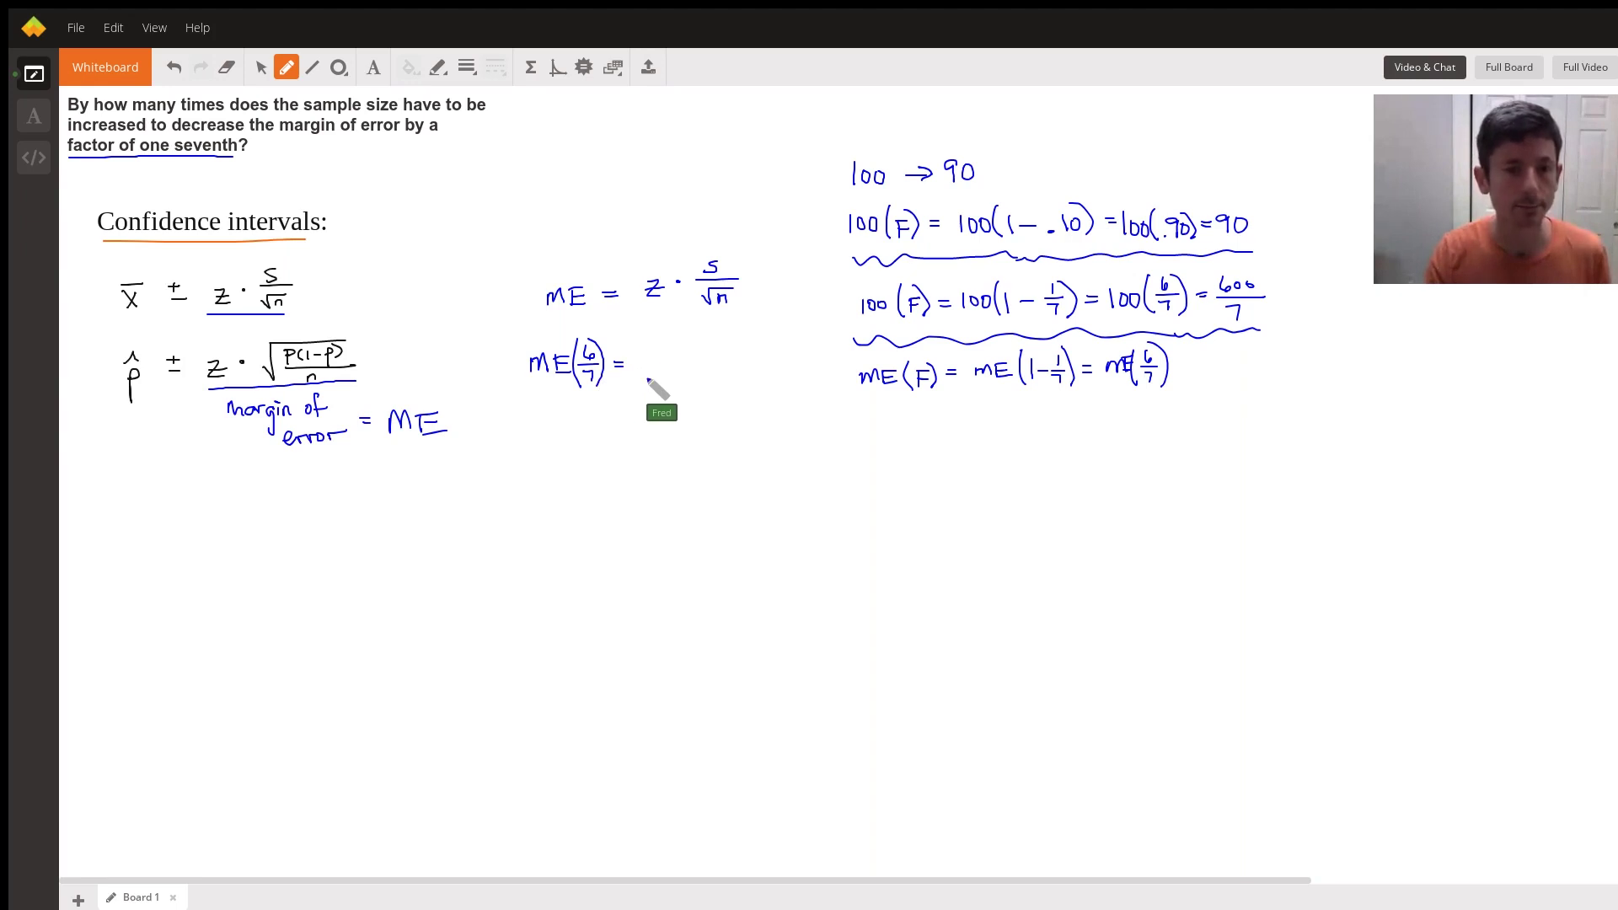
mouse_move(644, 358)
mouse_down()
mouse_move(660, 379)
mouse_move(699, 355)
mouse_up()
click(673, 362)
mouse_move(688, 360)
mouse_down()
mouse_move(729, 359)
mouse_move(714, 368)
mouse_up()
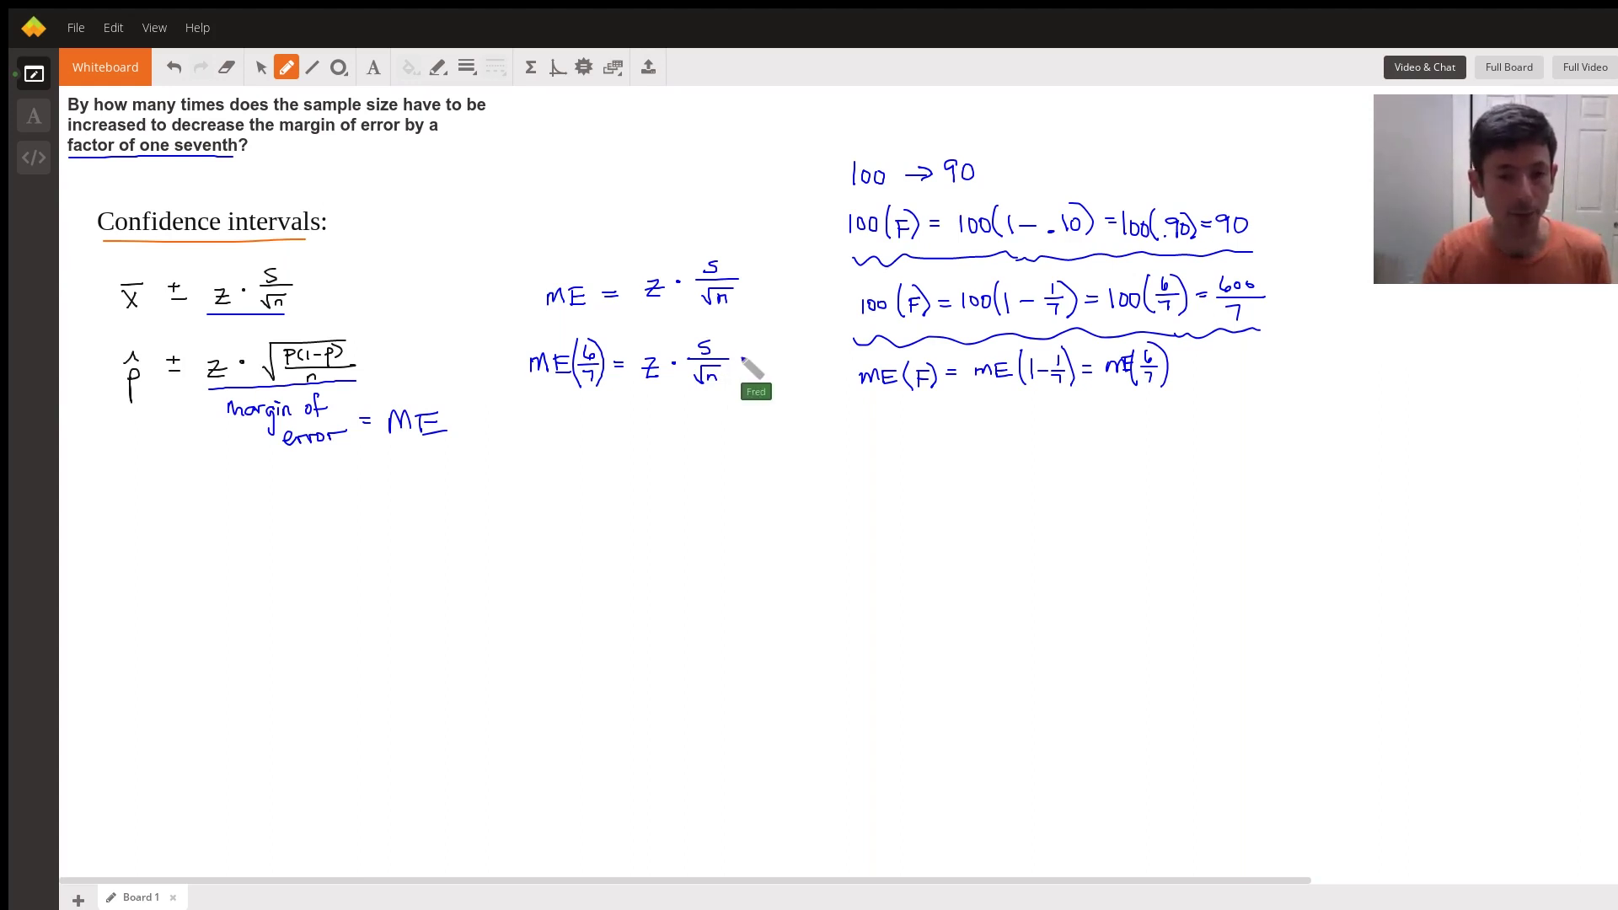
mouse_move(748, 336)
mouse_down()
mouse_move(745, 384)
mouse_move(762, 352)
mouse_move(761, 378)
mouse_up()
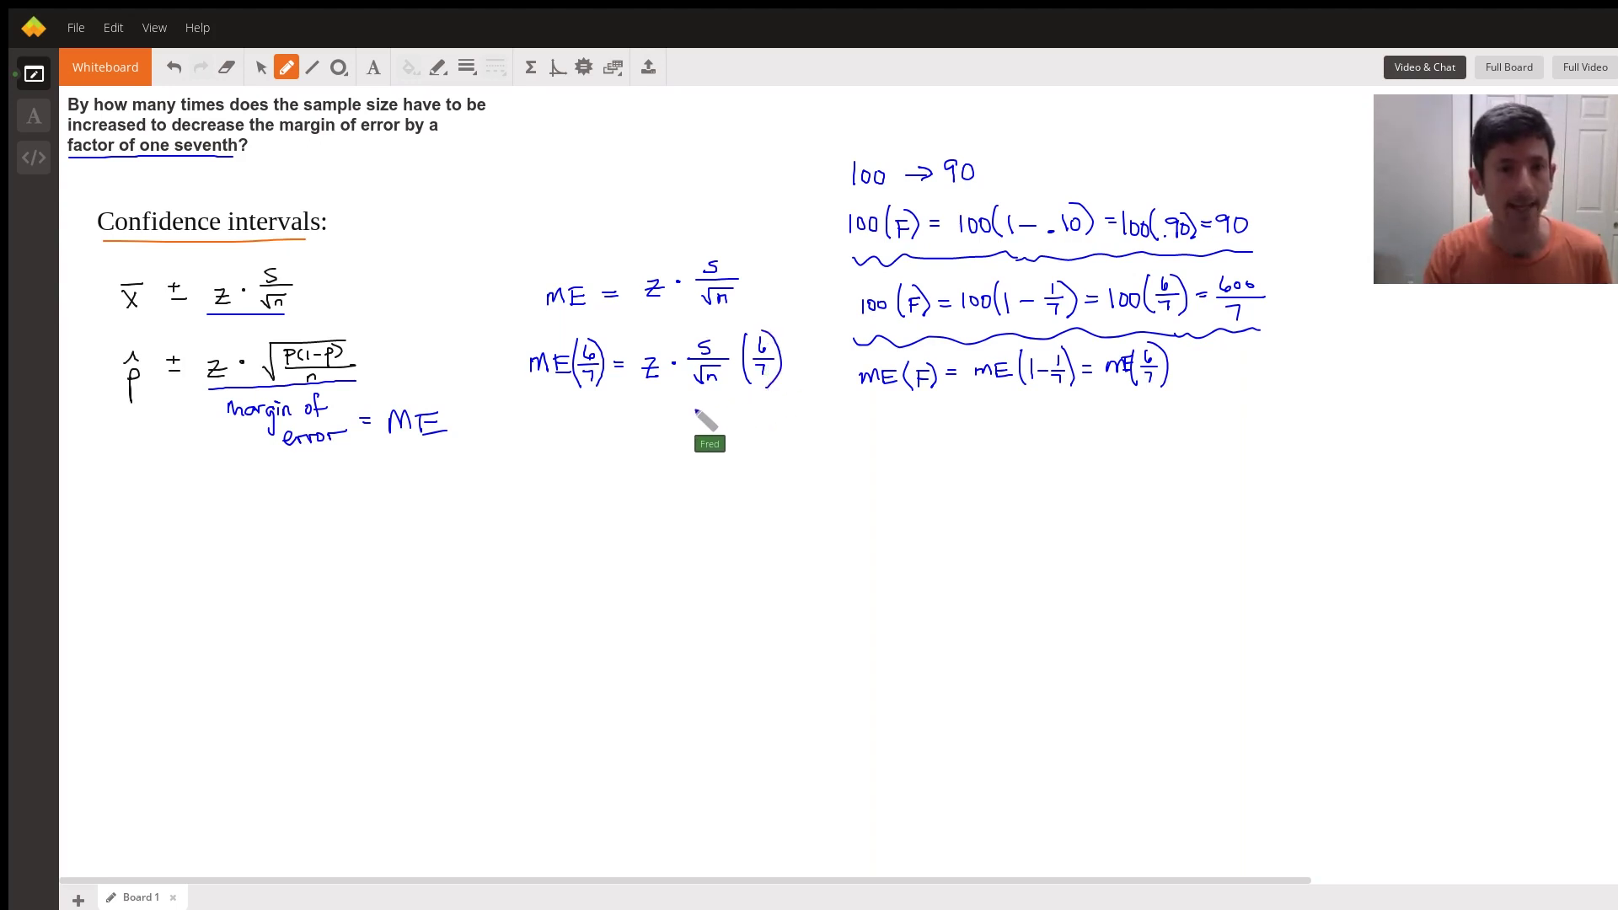